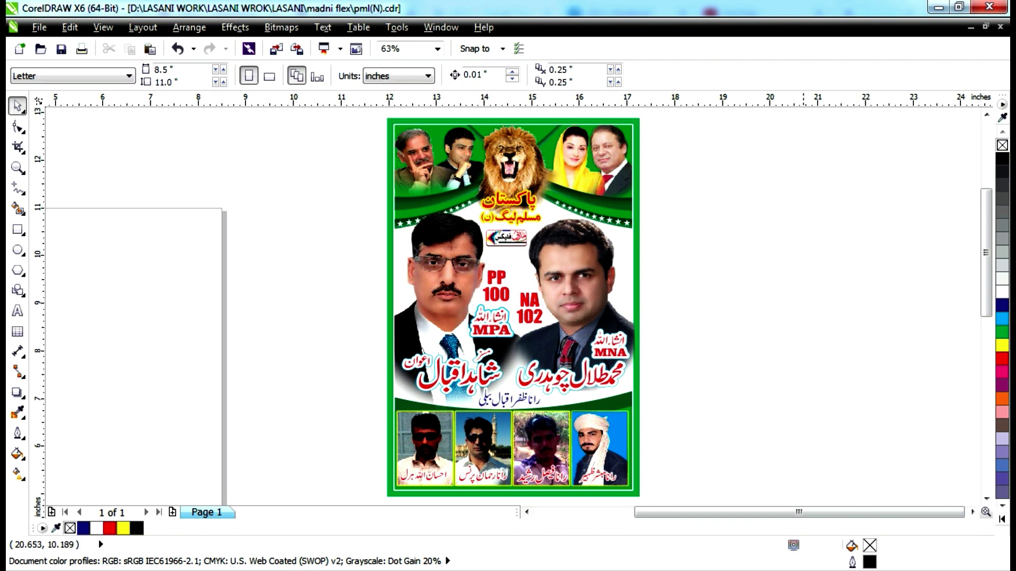
Preview the whole poster in Full-Screen Preview, then return to the canvas.
{"action": "right_click", "coordinate": [788, 213]}
{"action": "key", "text": "Escape"}
{"action": "right_click", "coordinate": [668, 263]}
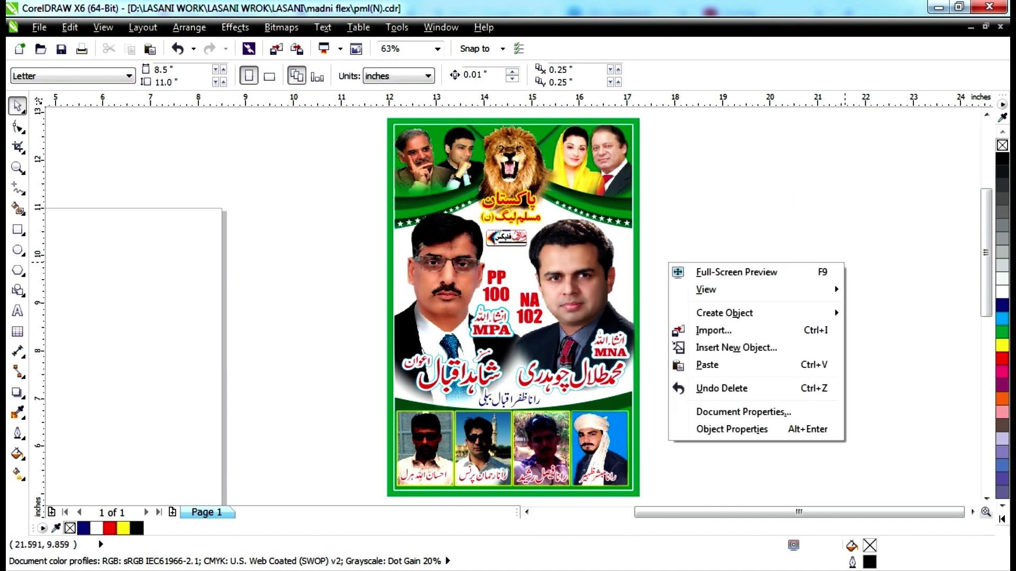
{"action": "left_click", "coordinate": [703, 270]}
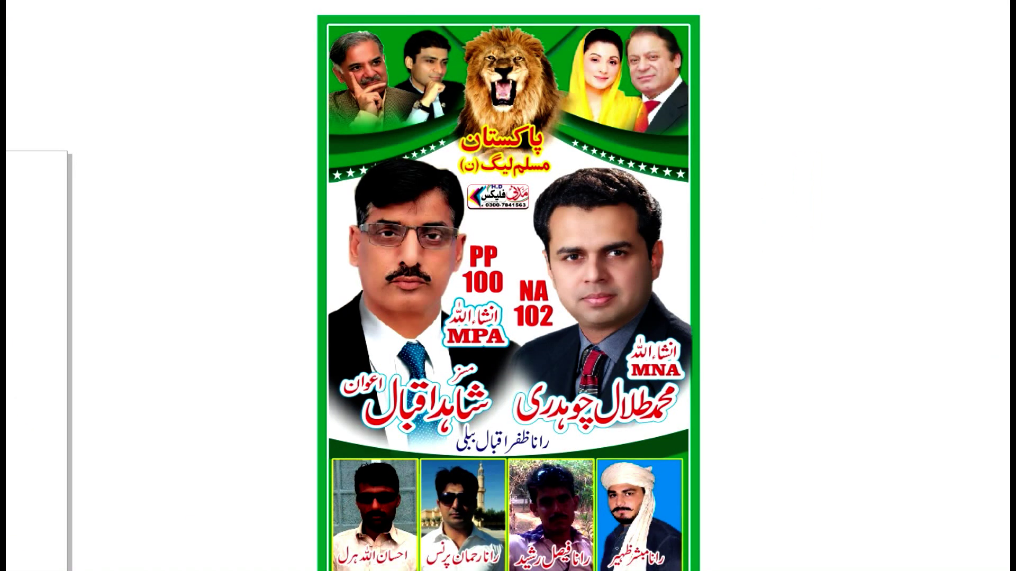
{"action": "key", "text": "Escape"}
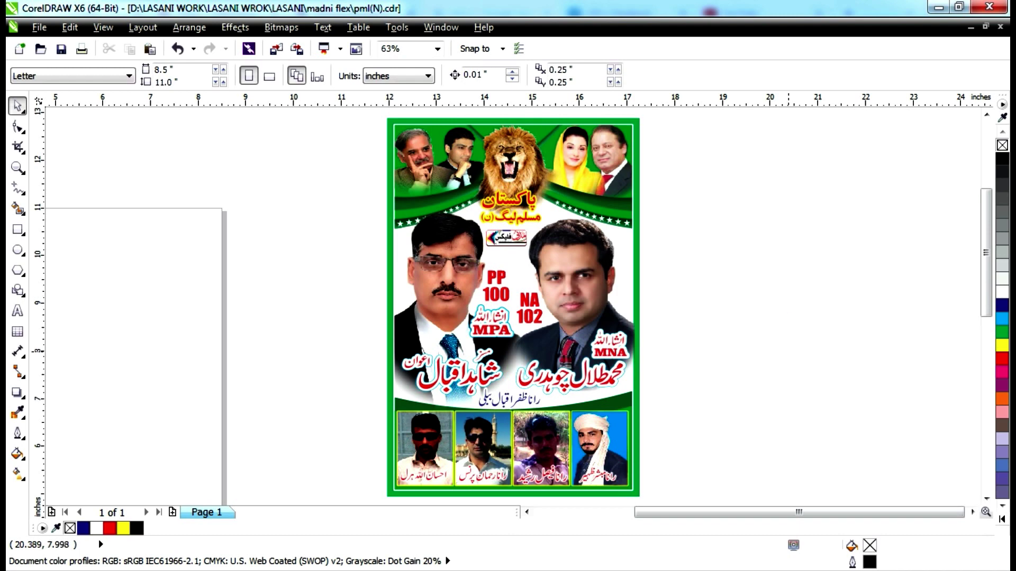
Move the plain MNA name copy off the poster and colour it black.
{"action": "left_click_drag", "start_coordinate": [620, 337], "coordinate": [791, 288]}
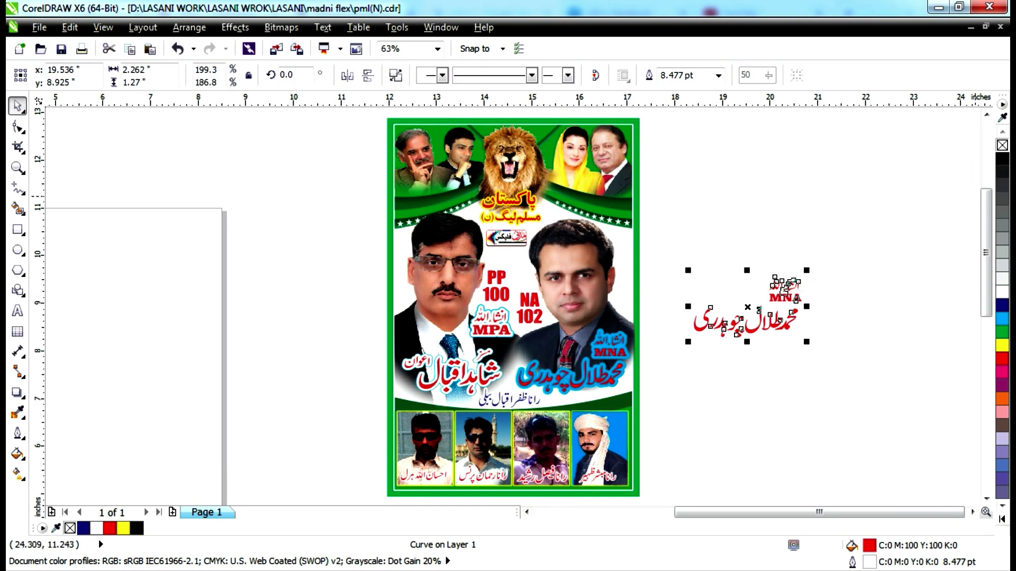
{"action": "left_click", "coordinate": [1002, 157]}
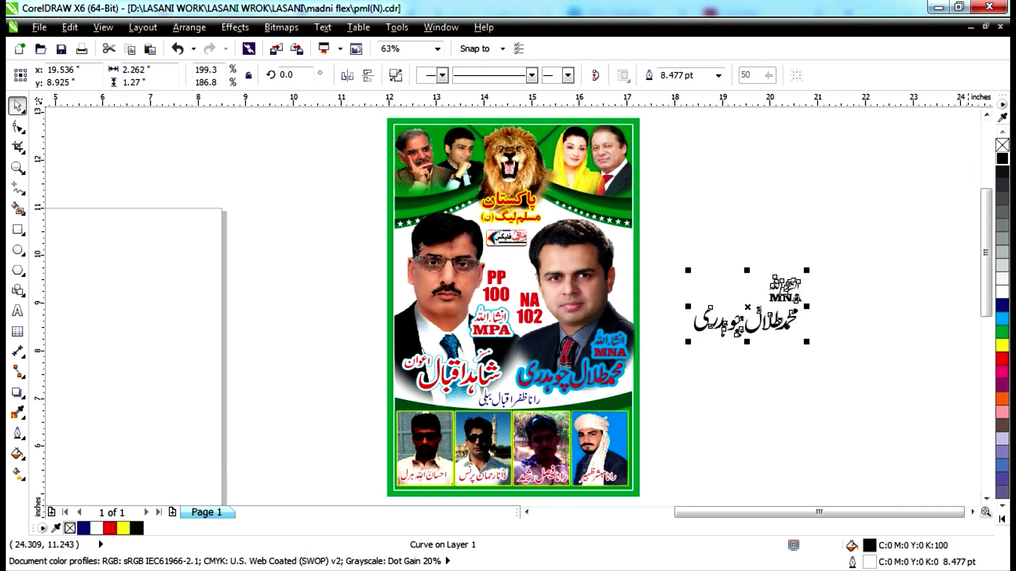
{"action": "scroll", "coordinate": [708, 333], "scroll_direction": "up", "scroll_amount": 5}
{"action": "scroll", "coordinate": [709, 341], "scroll_direction": "down", "scroll_amount": 5}
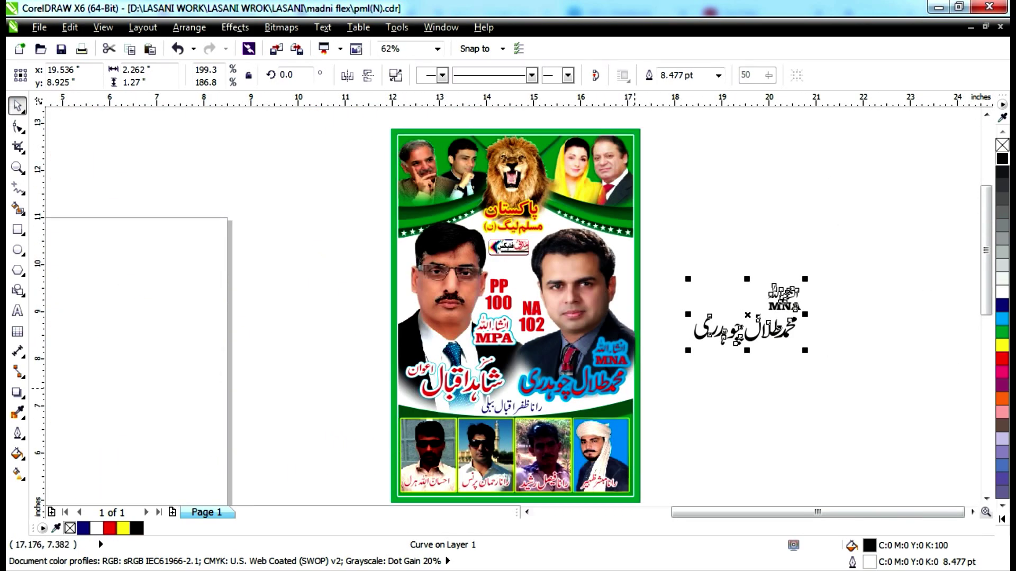
Place the coloured MNA name above the black copy and pull out the small subtitle line.
{"action": "left_click_drag", "start_coordinate": [616, 372], "coordinate": [718, 269]}
{"action": "left_click_drag", "start_coordinate": [793, 217], "coordinate": [822, 200]}
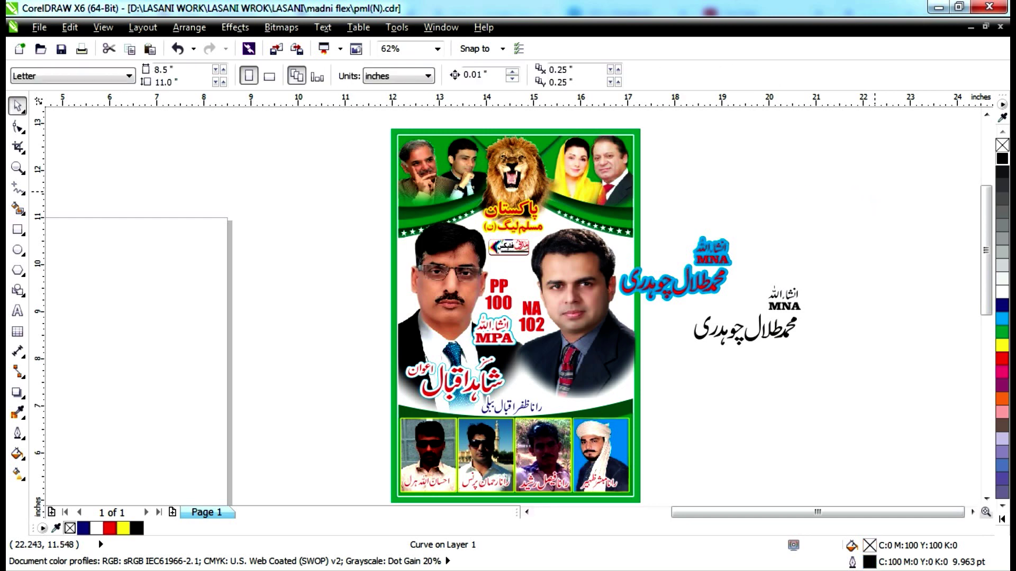
{"action": "left_click_drag", "start_coordinate": [724, 247], "coordinate": [846, 217]}
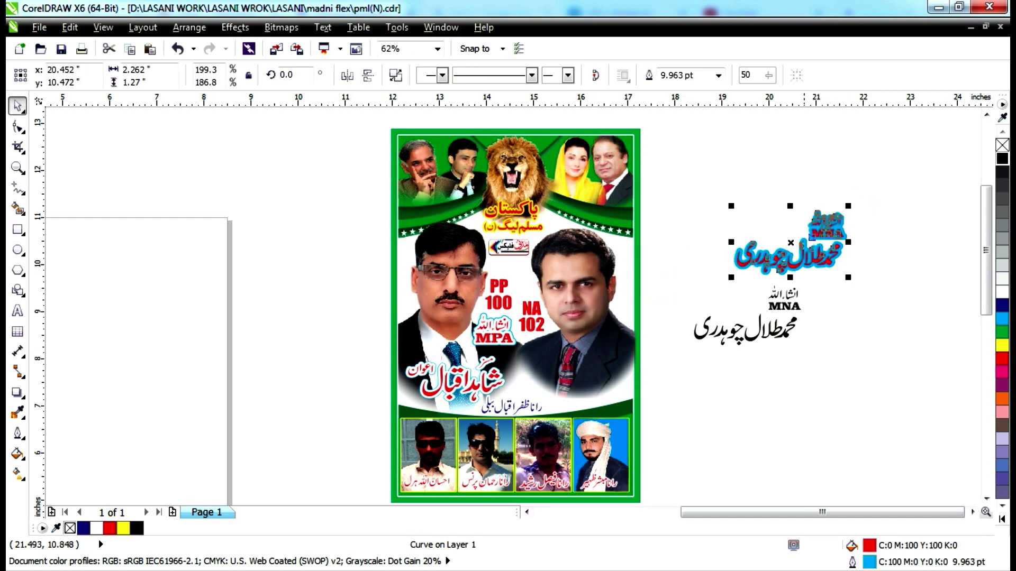
{"action": "left_click_drag", "start_coordinate": [527, 408], "coordinate": [743, 417]}
Drag the red left-candidate name out to the left of the poster.
{"action": "scroll", "coordinate": [736, 419], "scroll_direction": "up", "scroll_amount": 4}
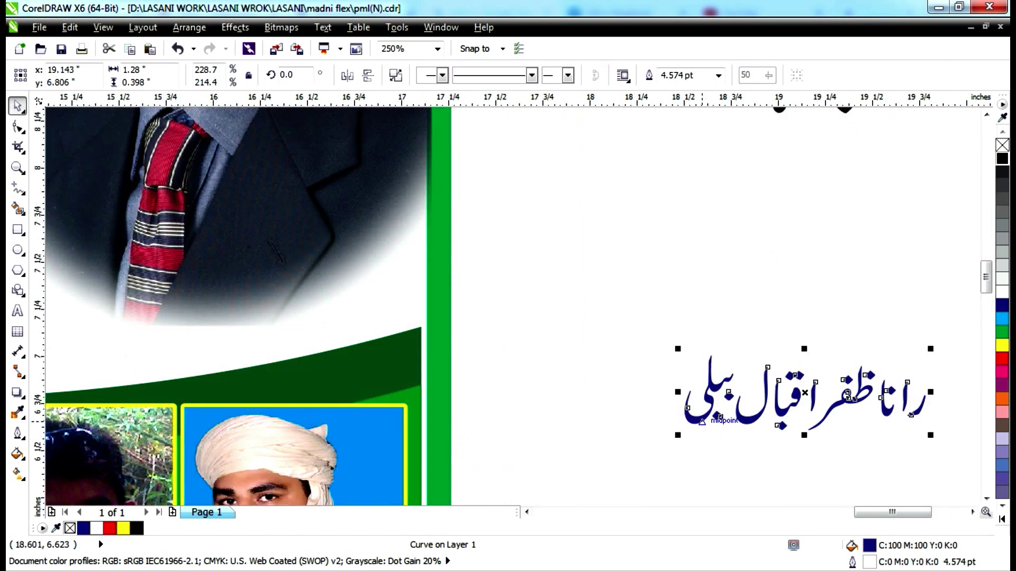
{"action": "scroll", "coordinate": [703, 424], "scroll_direction": "down", "scroll_amount": 4}
{"action": "left_click_drag", "start_coordinate": [477, 397], "coordinate": [248, 402]}
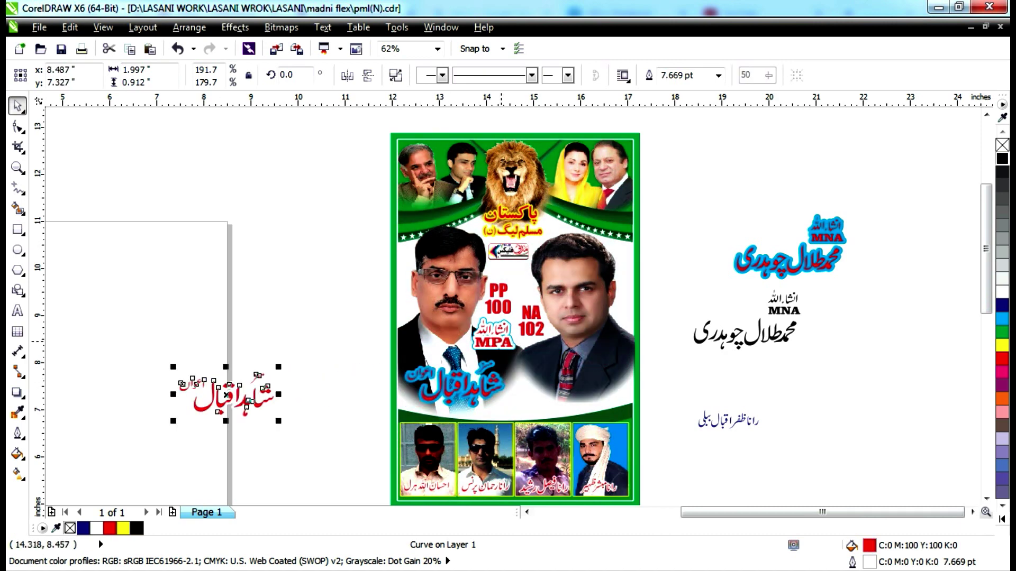
Move the left candidate's photo off the poster to the left and clear the selection.
{"action": "left_click", "coordinate": [492, 329]}
{"action": "left_click_drag", "start_coordinate": [492, 329], "coordinate": [252, 257]}
{"action": "scroll", "coordinate": [233, 266], "scroll_direction": "up", "scroll_amount": 4}
{"action": "scroll", "coordinate": [233, 266], "scroll_direction": "down", "scroll_amount": 5}
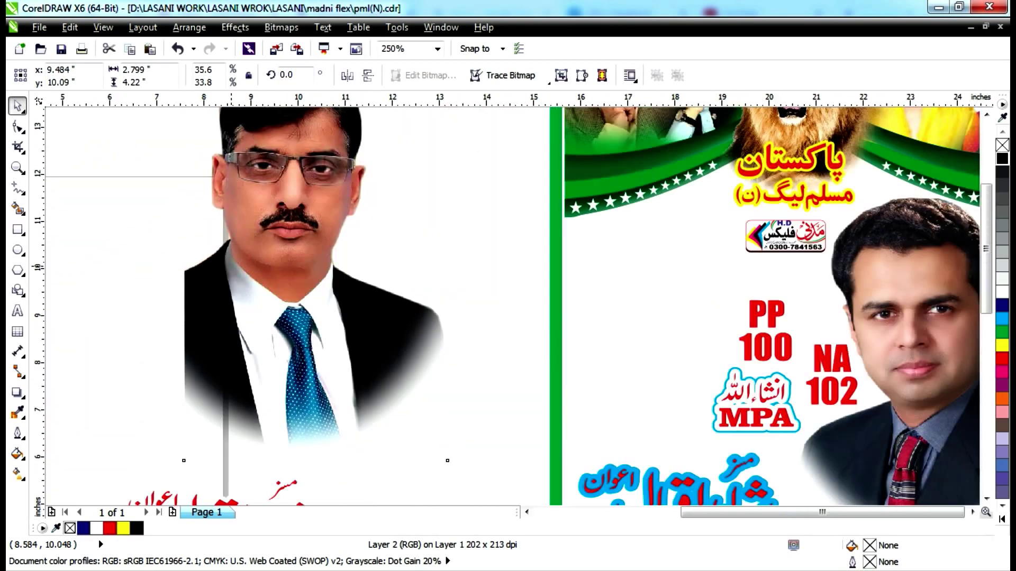
{"action": "scroll", "coordinate": [233, 266], "scroll_direction": "down", "scroll_amount": 4}
{"action": "scroll", "coordinate": [249, 264], "scroll_direction": "up", "scroll_amount": 5}
{"action": "scroll", "coordinate": [249, 265], "scroll_direction": "down", "scroll_amount": 5}
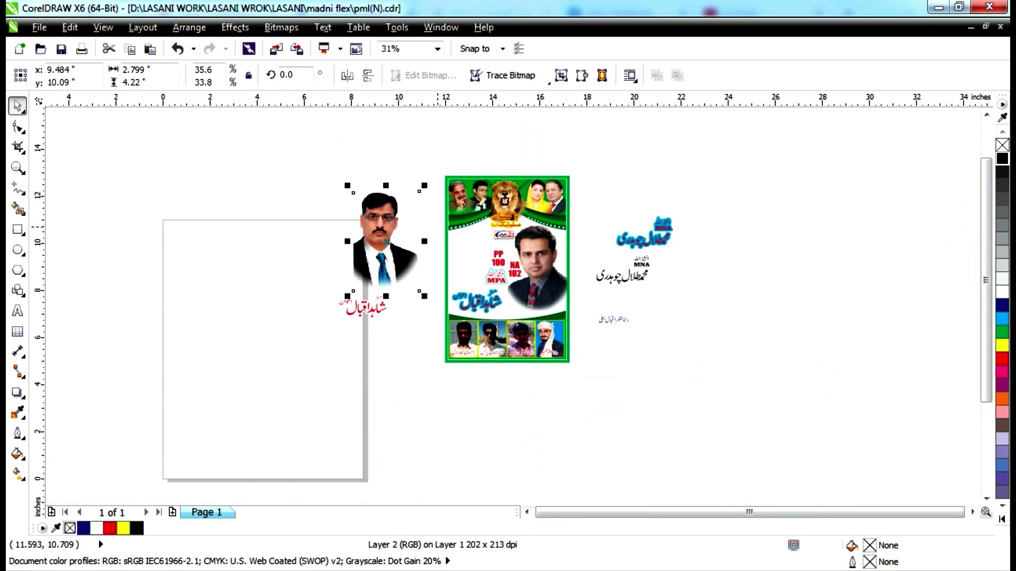
{"action": "scroll", "coordinate": [381, 217], "scroll_direction": "up", "scroll_amount": 9}
{"action": "scroll", "coordinate": [392, 211], "scroll_direction": "down", "scroll_amount": 7}
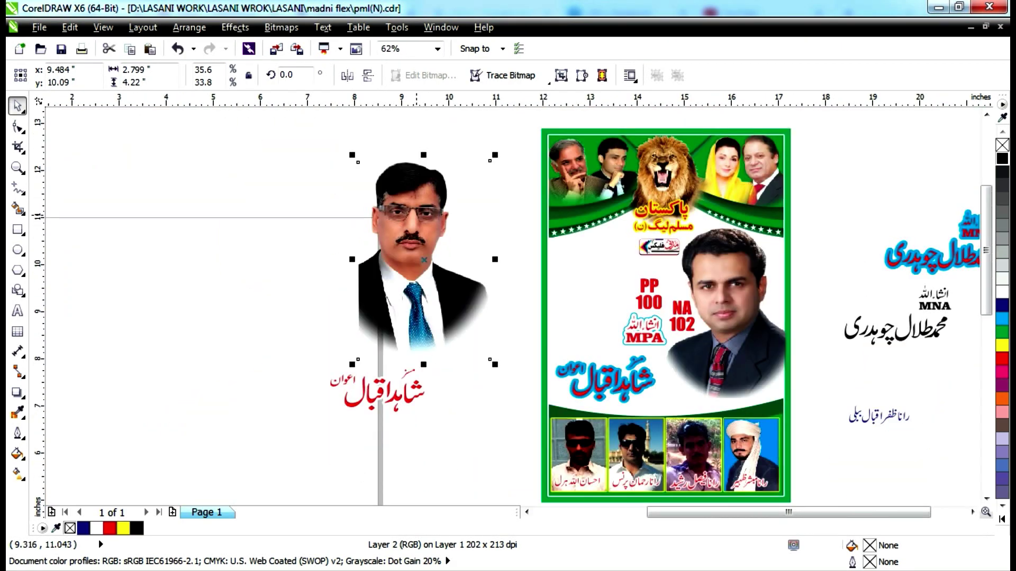
{"action": "left_click", "coordinate": [590, 222]}
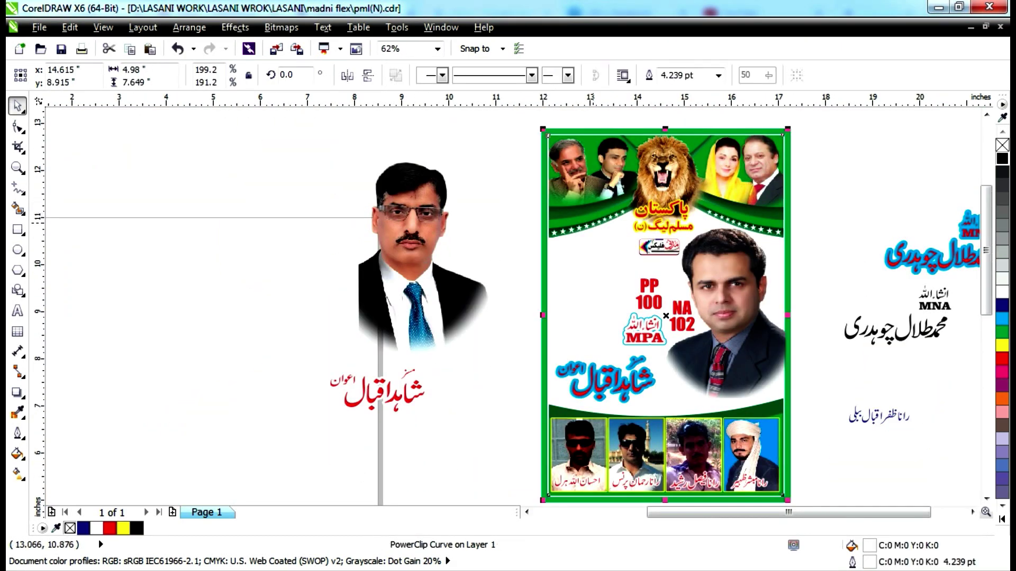
{"action": "key", "text": "Escape"}
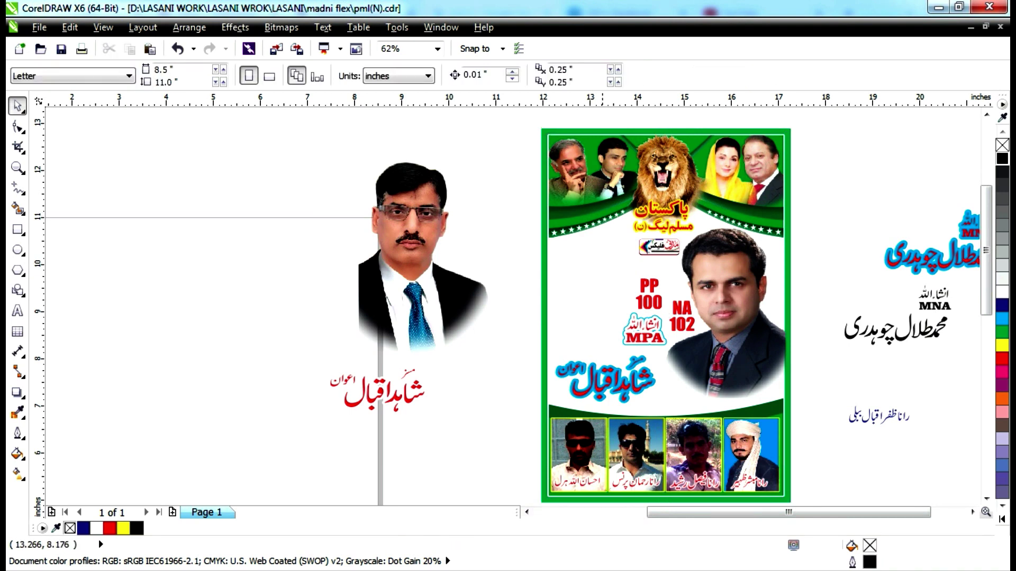
Move the blue name below the left photo and both MPA badge layers out to the left.
{"action": "left_click_drag", "start_coordinate": [625, 389], "coordinate": [450, 477]}
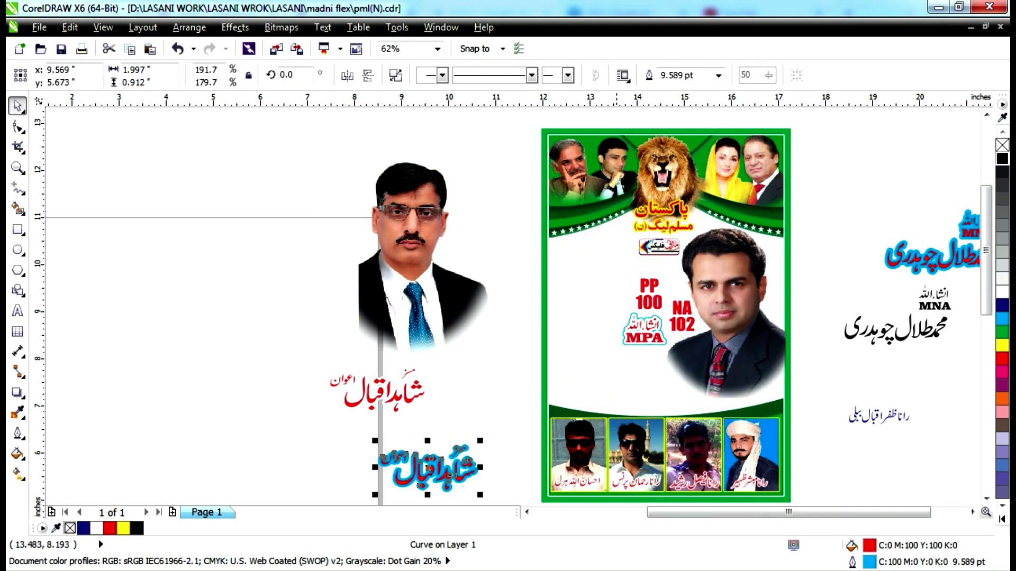
{"action": "left_click", "coordinate": [633, 333]}
{"action": "left_click_drag", "start_coordinate": [633, 333], "coordinate": [435, 311]}
{"action": "left_click_drag", "start_coordinate": [633, 333], "coordinate": [280, 312]}
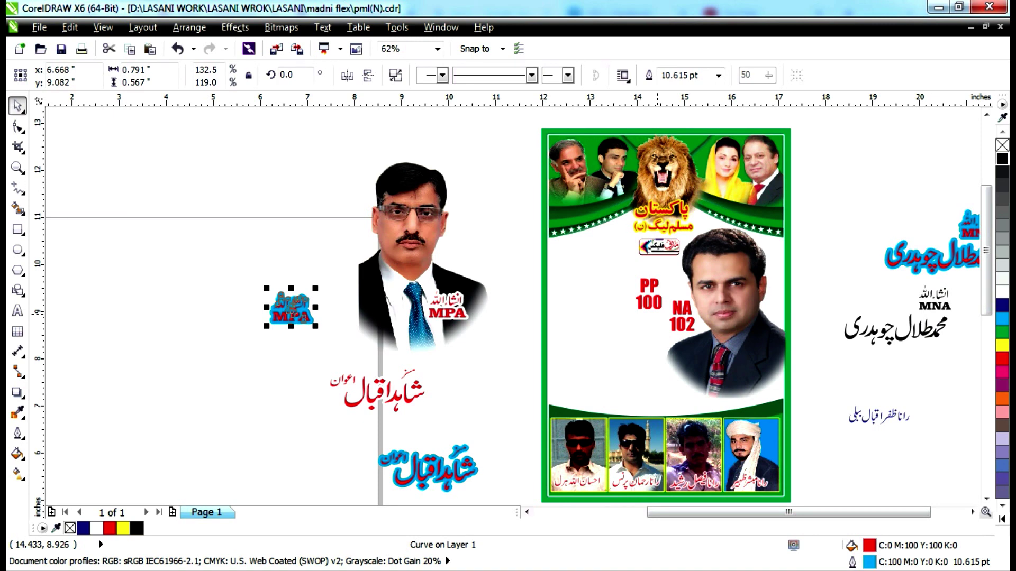
Move the PP 100 / NA 102 labels off the poster, ungroup them and separate PP 100.
{"action": "left_click", "coordinate": [658, 316]}
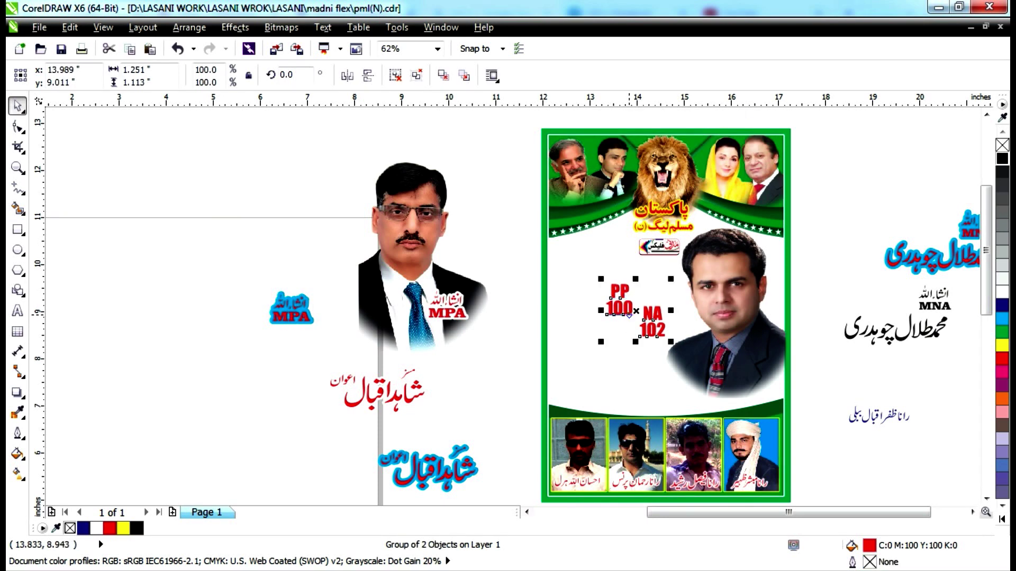
{"action": "left_click_drag", "start_coordinate": [635, 316], "coordinate": [282, 403]}
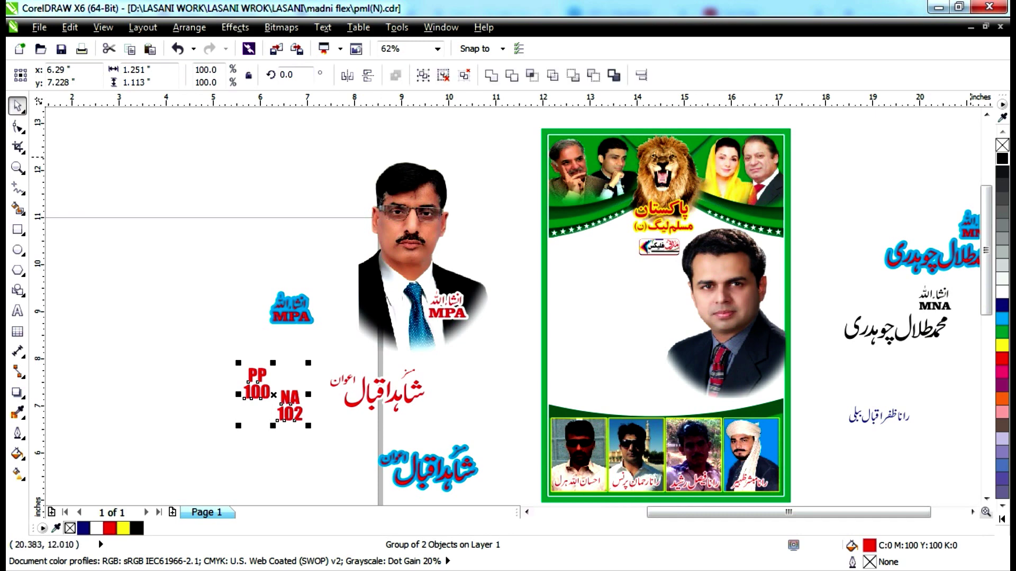
{"action": "left_click", "coordinate": [417, 75]}
{"action": "left_click", "coordinate": [237, 186]}
{"action": "left_click_drag", "start_coordinate": [259, 382], "coordinate": [239, 338]}
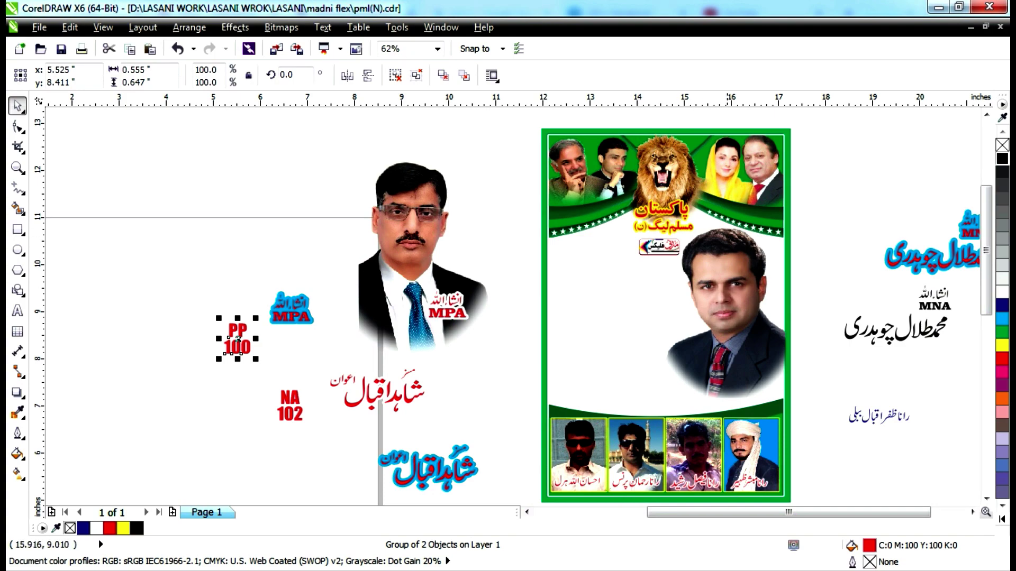
{"action": "left_click", "coordinate": [728, 363]}
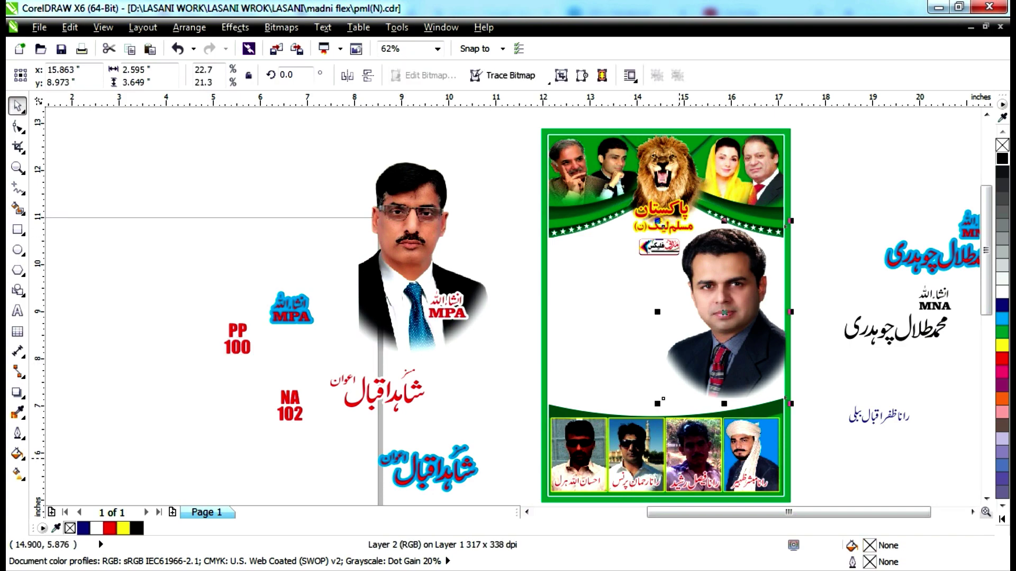
{"action": "scroll", "coordinate": [677, 458], "scroll_direction": "up", "scroll_amount": 3}
{"action": "scroll", "coordinate": [679, 456], "scroll_direction": "up", "scroll_amount": 2}
{"action": "scroll", "coordinate": [679, 456], "scroll_direction": "down", "scroll_amount": 5}
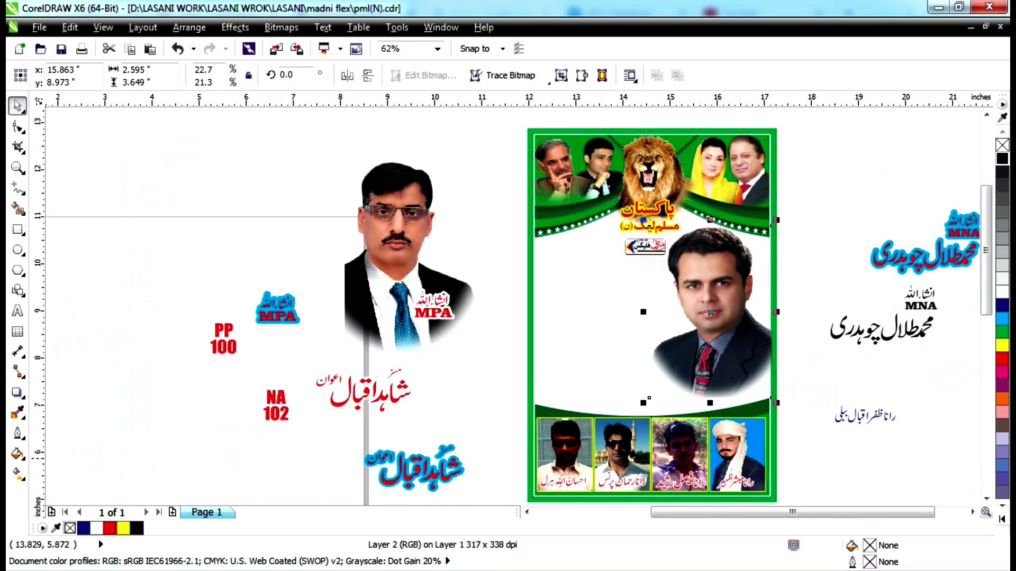
{"action": "scroll", "coordinate": [566, 454], "scroll_direction": "up", "scroll_amount": 4}
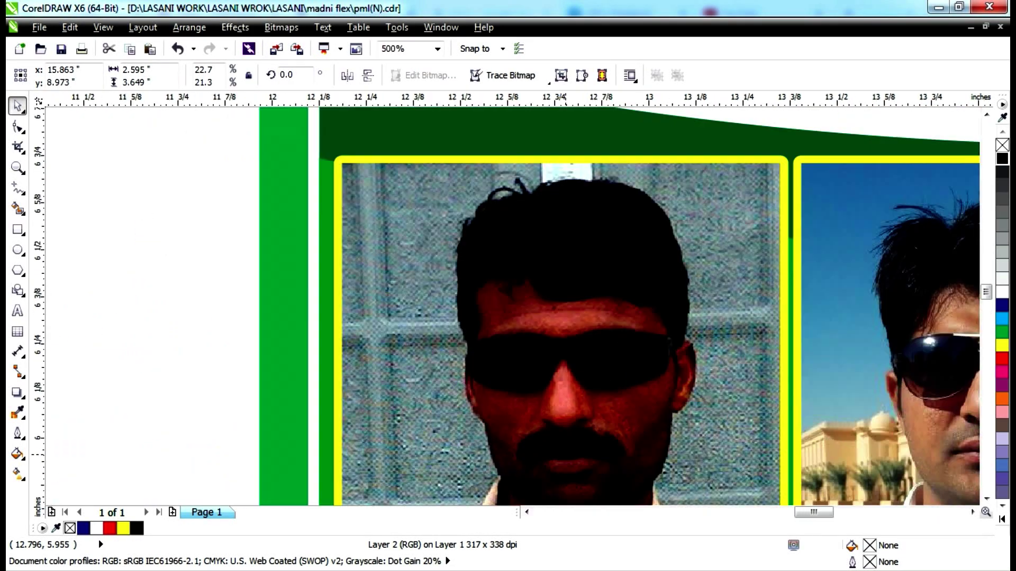
{"action": "scroll", "coordinate": [566, 454], "scroll_direction": "down", "scroll_amount": 5}
{"action": "scroll", "coordinate": [567, 455], "scroll_direction": "up", "scroll_amount": 4}
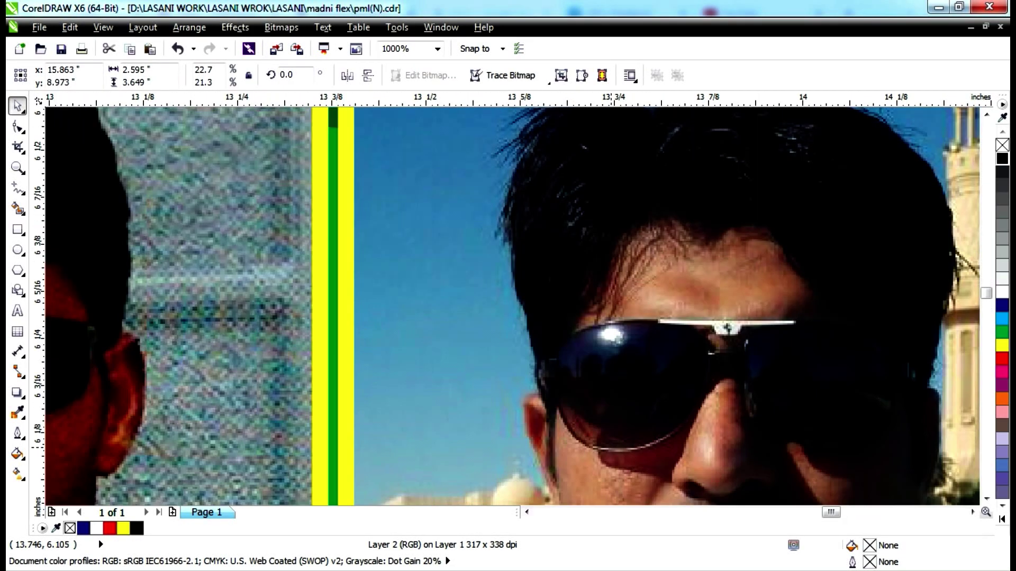
{"action": "scroll", "coordinate": [612, 446], "scroll_direction": "down", "scroll_amount": 3}
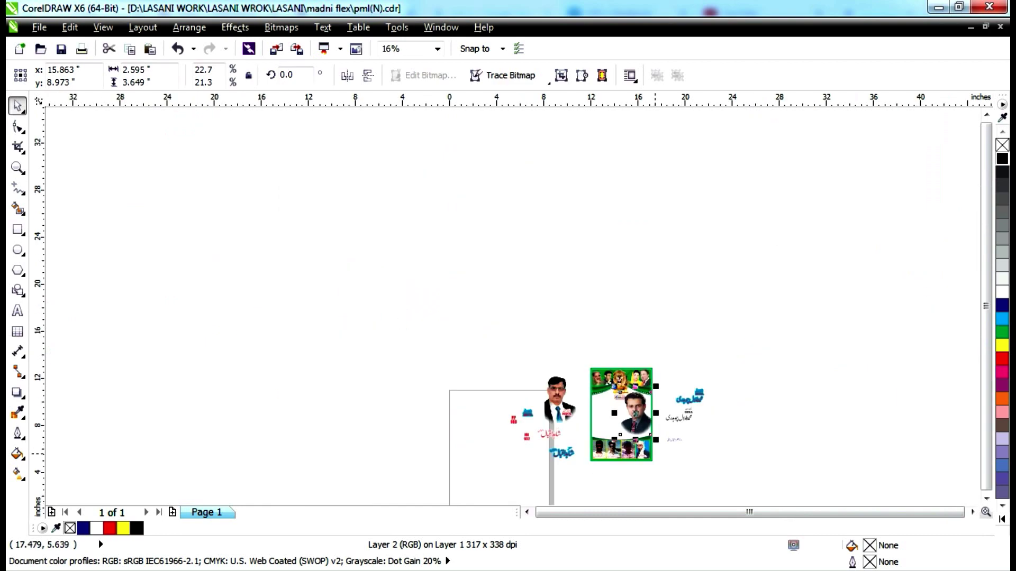
{"action": "scroll", "coordinate": [699, 457], "scroll_direction": "up", "scroll_amount": 6}
{"action": "scroll", "coordinate": [472, 364], "scroll_direction": "up", "scroll_amount": 8}
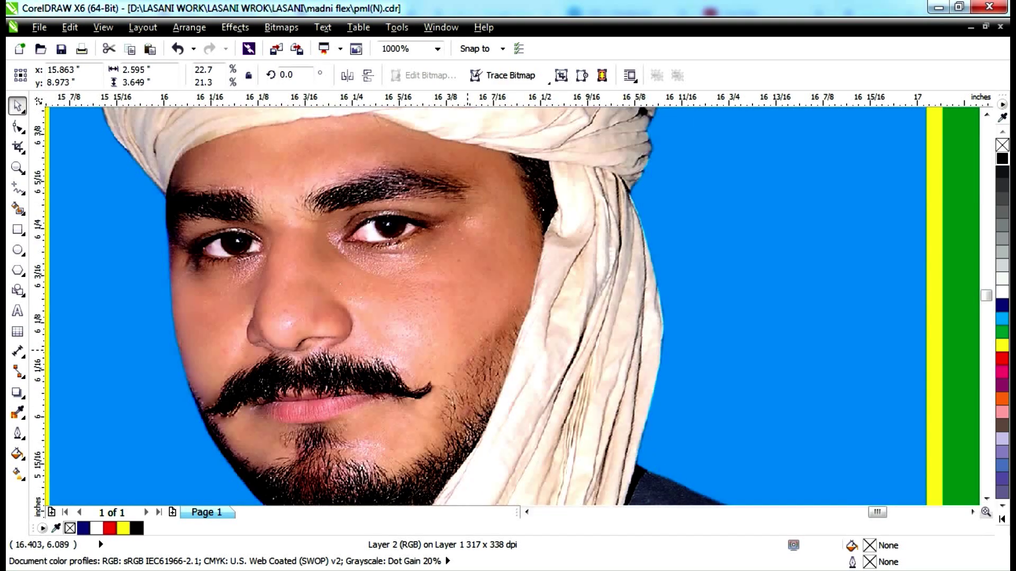
{"action": "scroll", "coordinate": [472, 364], "scroll_direction": "down", "scroll_amount": 8}
{"action": "scroll", "coordinate": [472, 364], "scroll_direction": "up", "scroll_amount": 4}
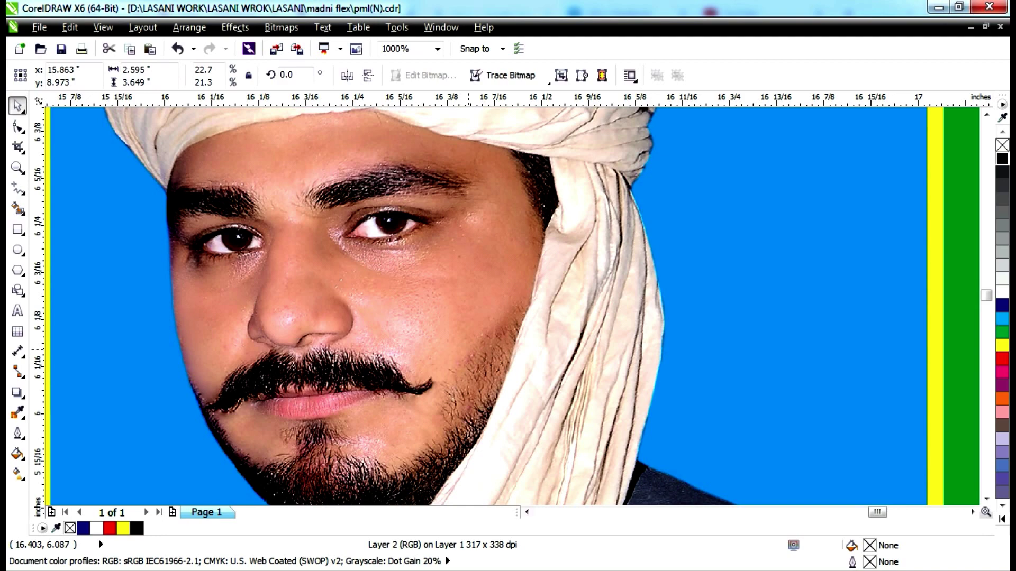
{"action": "scroll", "coordinate": [472, 364], "scroll_direction": "up", "scroll_amount": 2}
{"action": "scroll", "coordinate": [467, 363], "scroll_direction": "up", "scroll_amount": 1}
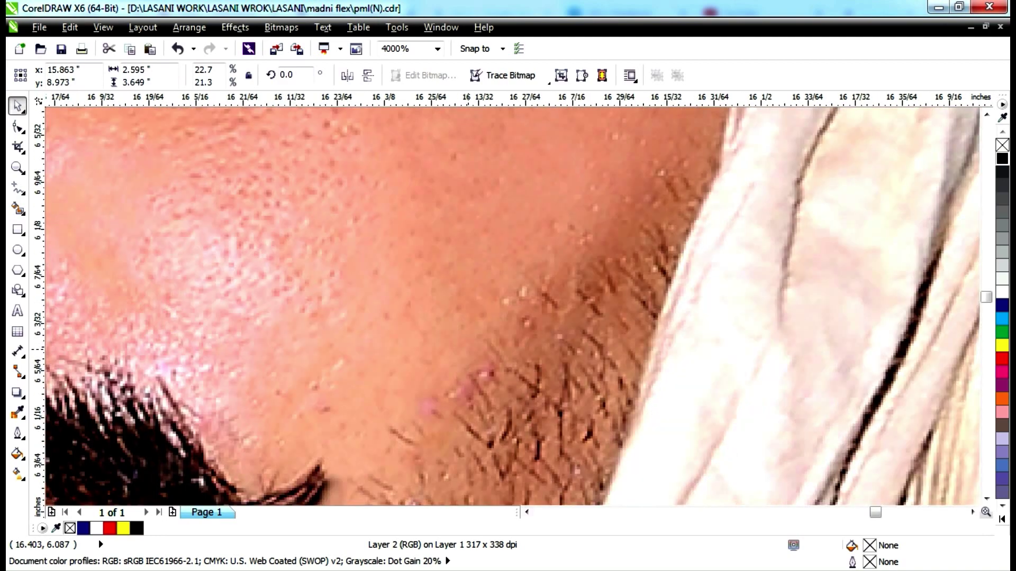
{"action": "scroll", "coordinate": [467, 363], "scroll_direction": "down", "scroll_amount": 3}
{"action": "scroll", "coordinate": [467, 363], "scroll_direction": "down", "scroll_amount": 1}
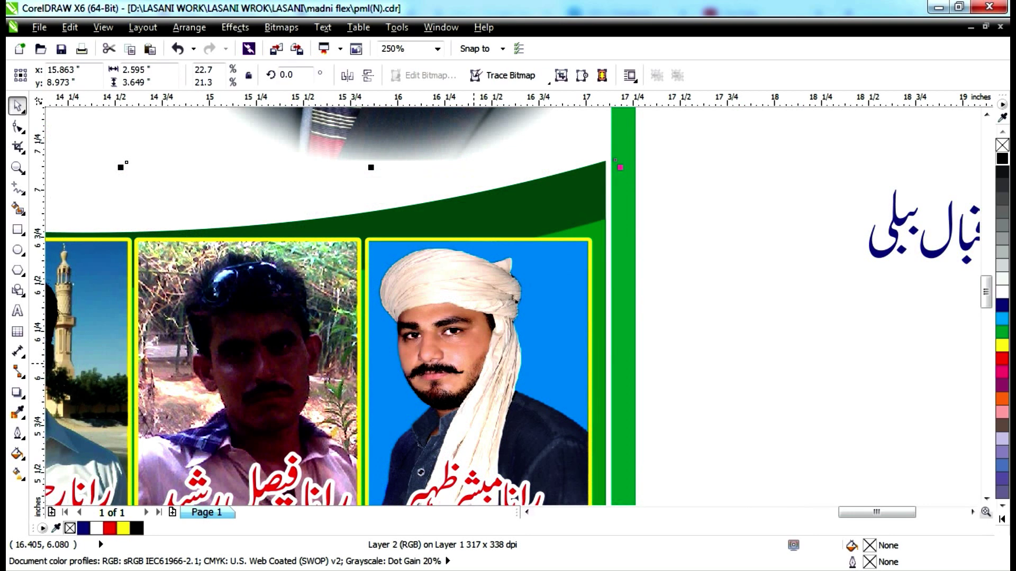
{"action": "key", "text": "Escape"}
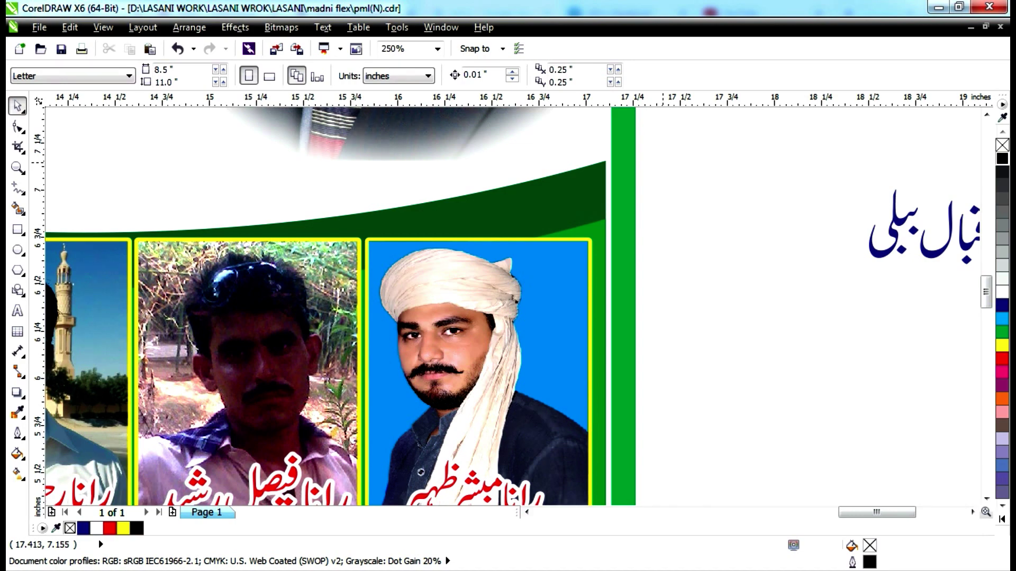
{"action": "scroll", "coordinate": [683, 249], "scroll_direction": "down", "scroll_amount": 4}
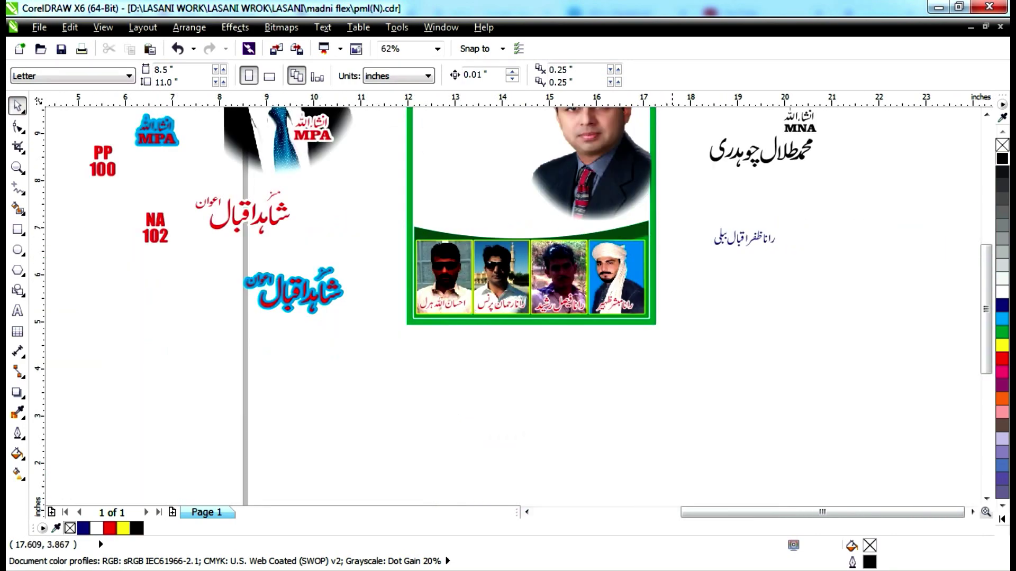
{"action": "scroll", "coordinate": [672, 376], "scroll_direction": "up", "scroll_amount": 1}
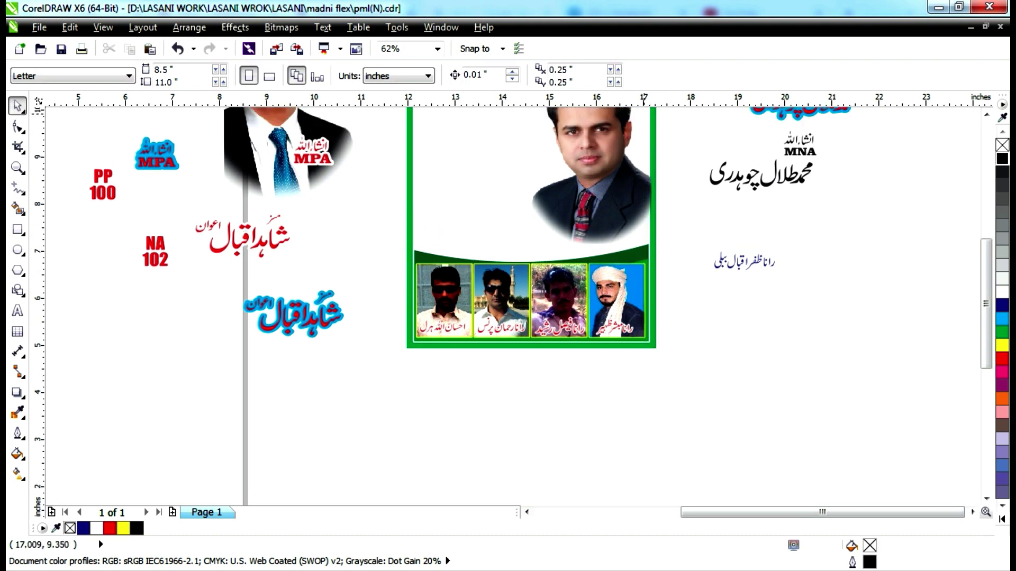
{"action": "scroll", "coordinate": [666, 190], "scroll_direction": "up", "scroll_amount": 3}
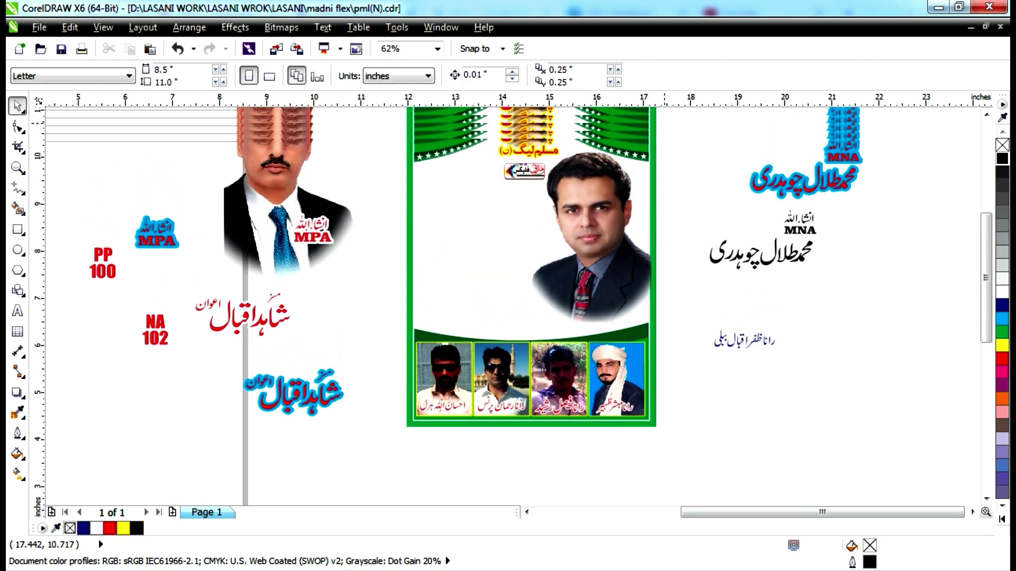
{"action": "scroll", "coordinate": [529, 280], "scroll_direction": "up", "scroll_amount": 2}
{"action": "scroll", "coordinate": [674, 125], "scroll_direction": "up", "scroll_amount": 3}
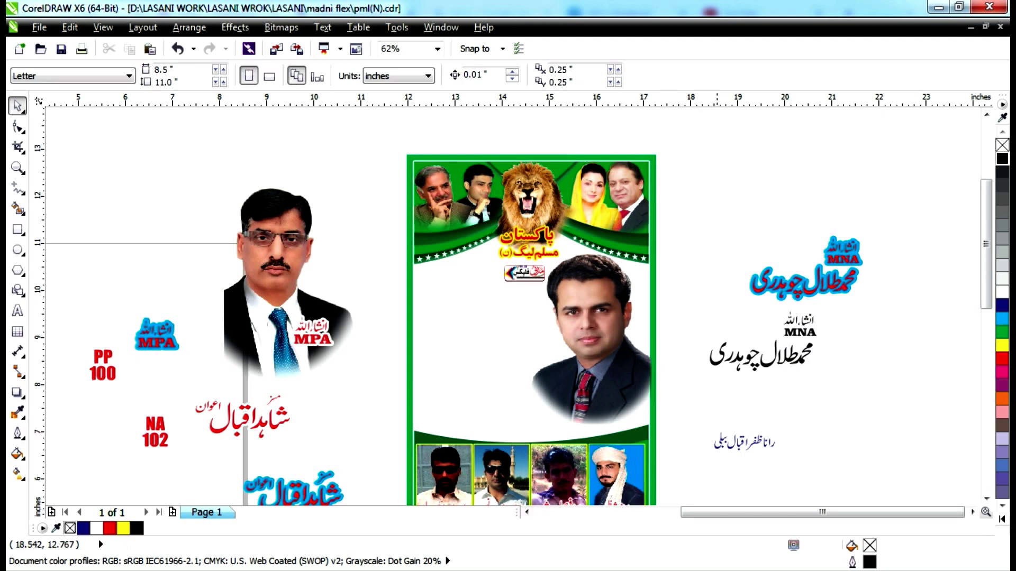
{"action": "left_click_drag", "start_coordinate": [729, 139], "coordinate": [505, 125]}
Select the portrait inside the green PowerClip frame and drag it out to the upper right.
{"action": "scroll", "coordinate": [507, 301], "scroll_direction": "up", "scroll_amount": 2}
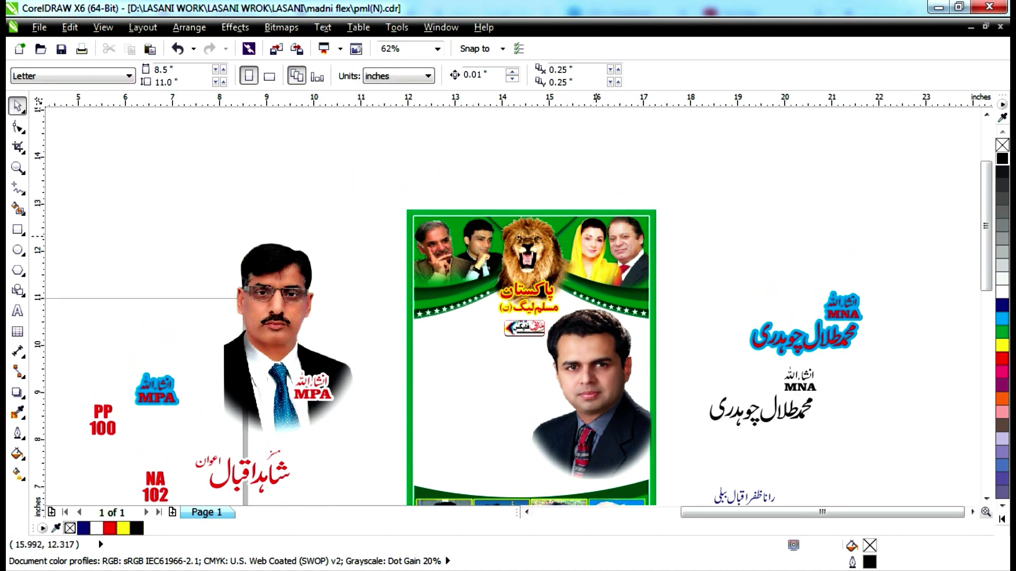
{"action": "left_click", "coordinate": [597, 235]}
{"action": "left_click", "coordinate": [595, 363], "text": "ctrl"}
{"action": "left_click_drag", "start_coordinate": [596, 362], "coordinate": [760, 179]}
Pull the lion image up out of the poster header.
{"action": "scroll", "coordinate": [760, 179], "scroll_direction": "up", "scroll_amount": 2}
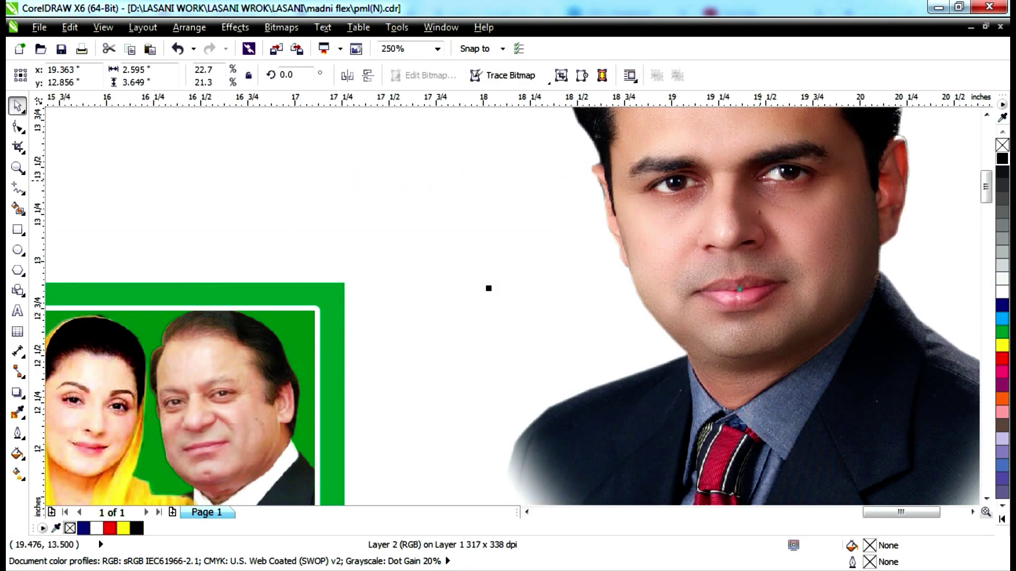
{"action": "scroll", "coordinate": [760, 180], "scroll_direction": "up", "scroll_amount": 3}
{"action": "scroll", "coordinate": [760, 180], "scroll_direction": "down", "scroll_amount": 4}
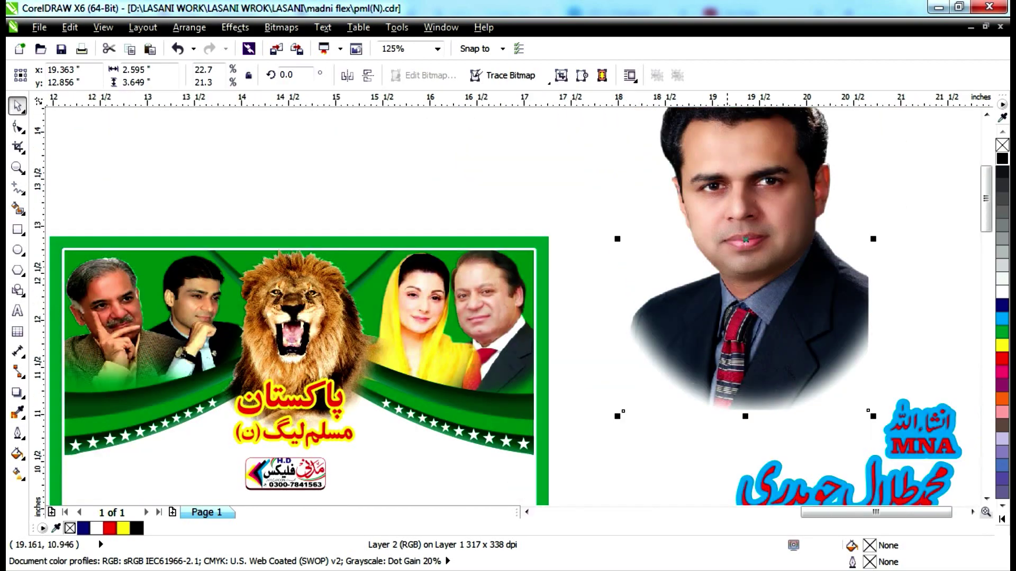
{"action": "scroll", "coordinate": [763, 247], "scroll_direction": "up", "scroll_amount": 2}
{"action": "scroll", "coordinate": [740, 283], "scroll_direction": "up", "scroll_amount": 2}
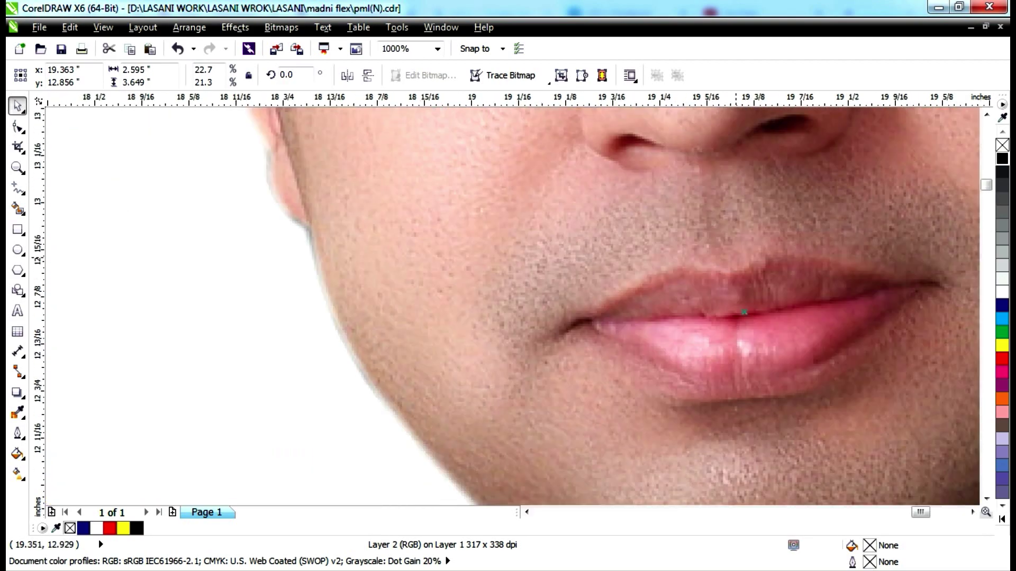
{"action": "scroll", "coordinate": [739, 283], "scroll_direction": "down", "scroll_amount": 6}
{"action": "scroll", "coordinate": [741, 264], "scroll_direction": "up", "scroll_amount": 3}
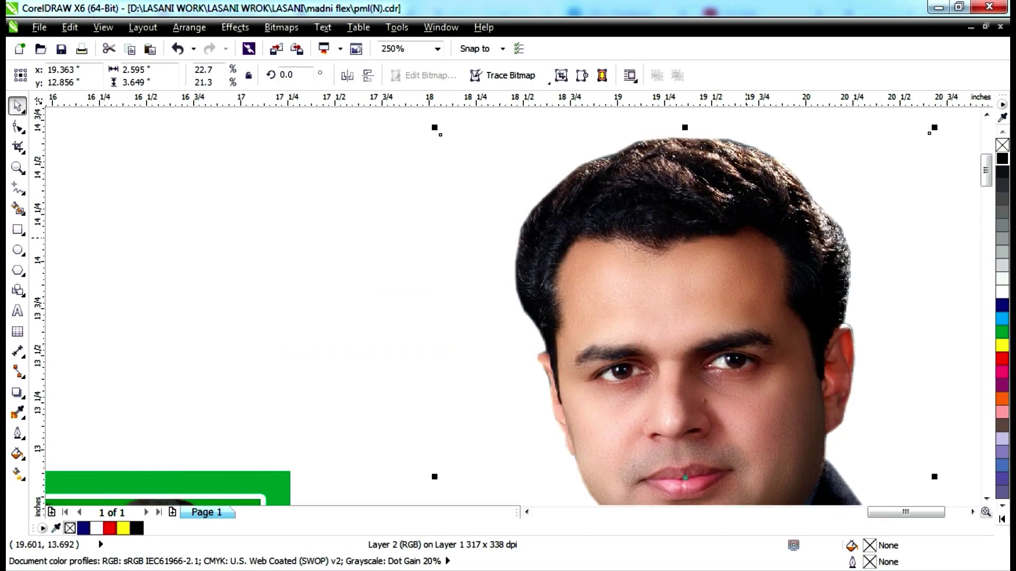
{"action": "scroll", "coordinate": [742, 227], "scroll_direction": "up", "scroll_amount": 2}
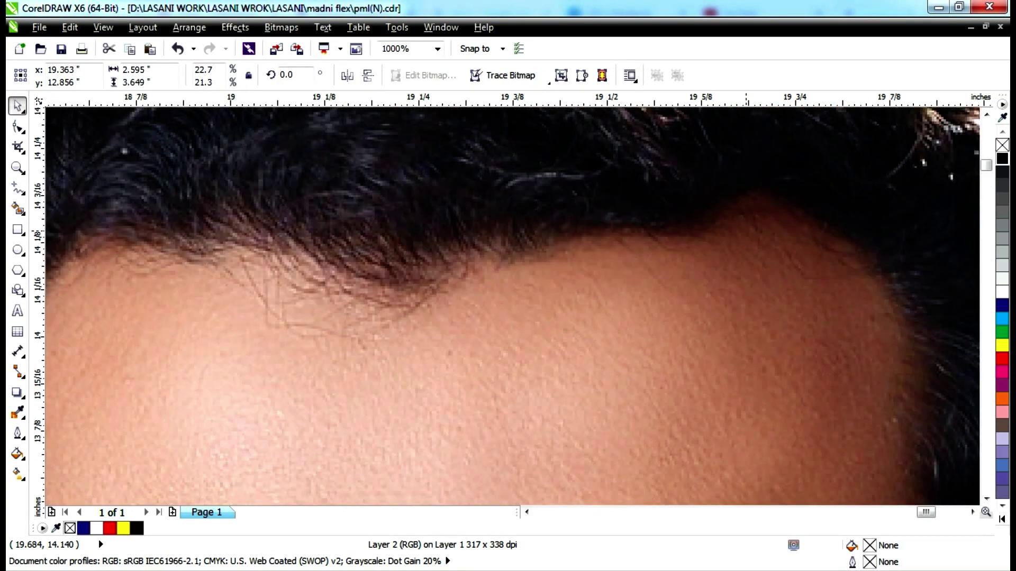
{"action": "scroll", "coordinate": [746, 229], "scroll_direction": "down", "scroll_amount": 3}
{"action": "scroll", "coordinate": [745, 229], "scroll_direction": "up", "scroll_amount": 1}
{"action": "scroll", "coordinate": [746, 230], "scroll_direction": "down", "scroll_amount": 2}
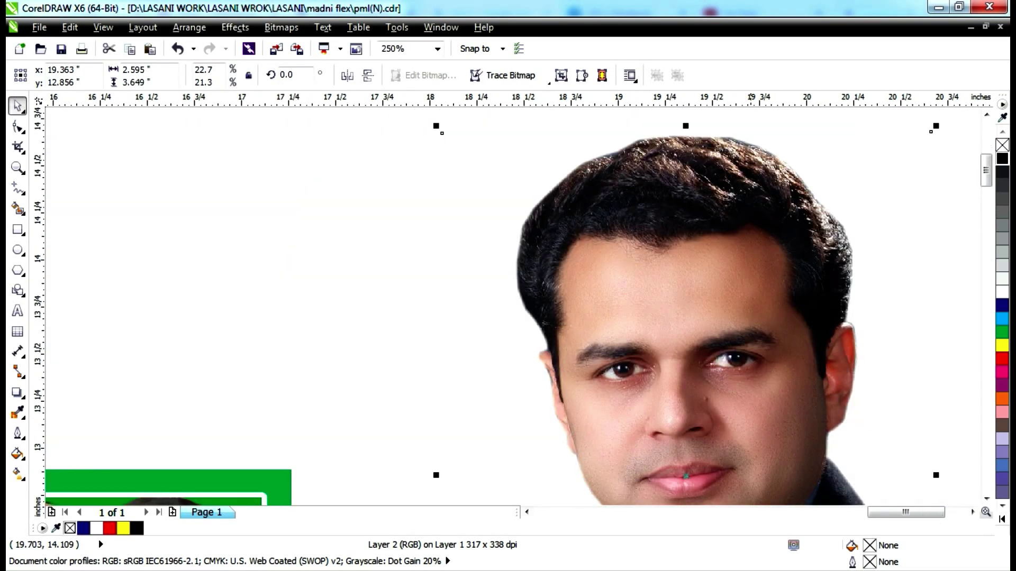
{"action": "scroll", "coordinate": [746, 231], "scroll_direction": "up", "scroll_amount": 3}
{"action": "scroll", "coordinate": [735, 249], "scroll_direction": "down", "scroll_amount": 4}
{"action": "scroll", "coordinate": [736, 249], "scroll_direction": "down", "scroll_amount": 1}
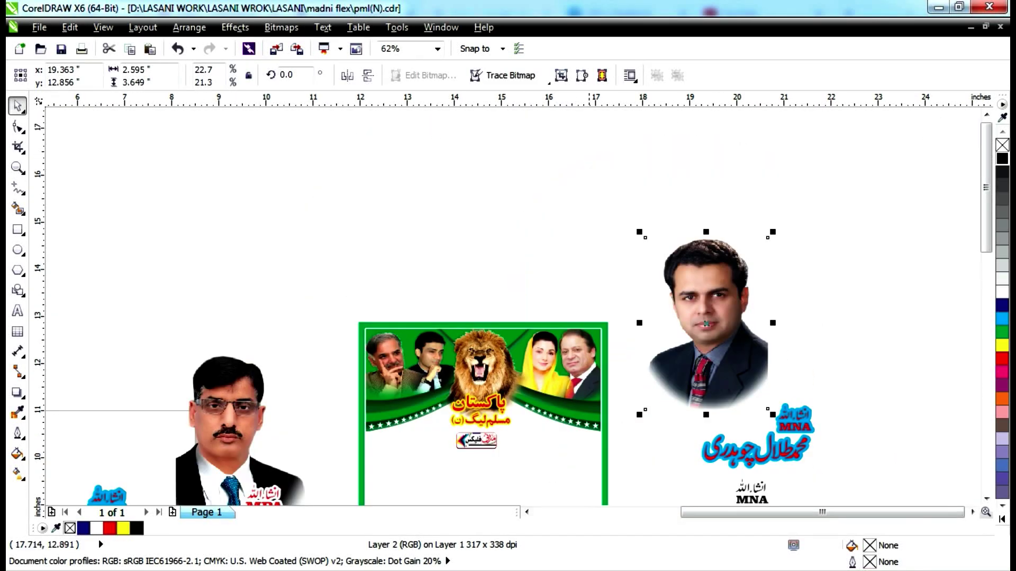
{"action": "left_click_drag", "start_coordinate": [464, 396], "coordinate": [510, 240]}
Move the red-and-yellow party title group up beside the lion above the poster.
{"action": "scroll", "coordinate": [532, 216], "scroll_direction": "up", "scroll_amount": 3}
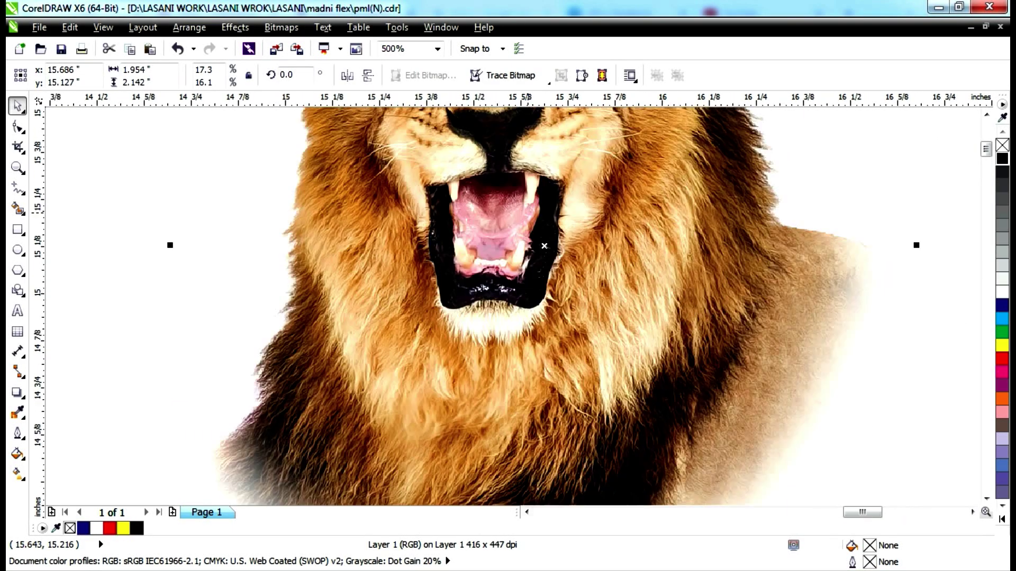
{"action": "scroll", "coordinate": [544, 245], "scroll_direction": "down", "scroll_amount": 3}
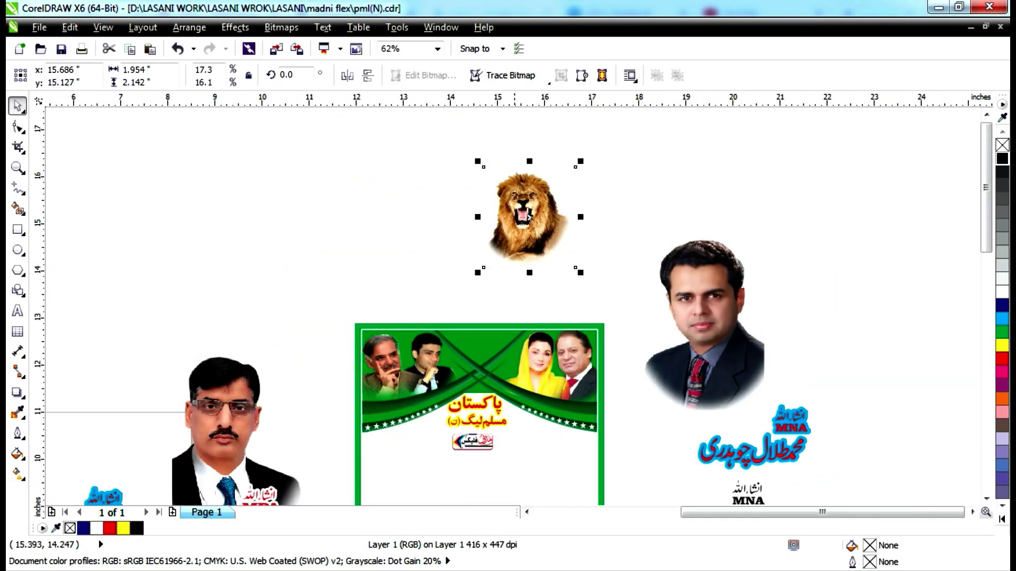
{"action": "left_click", "coordinate": [482, 413]}
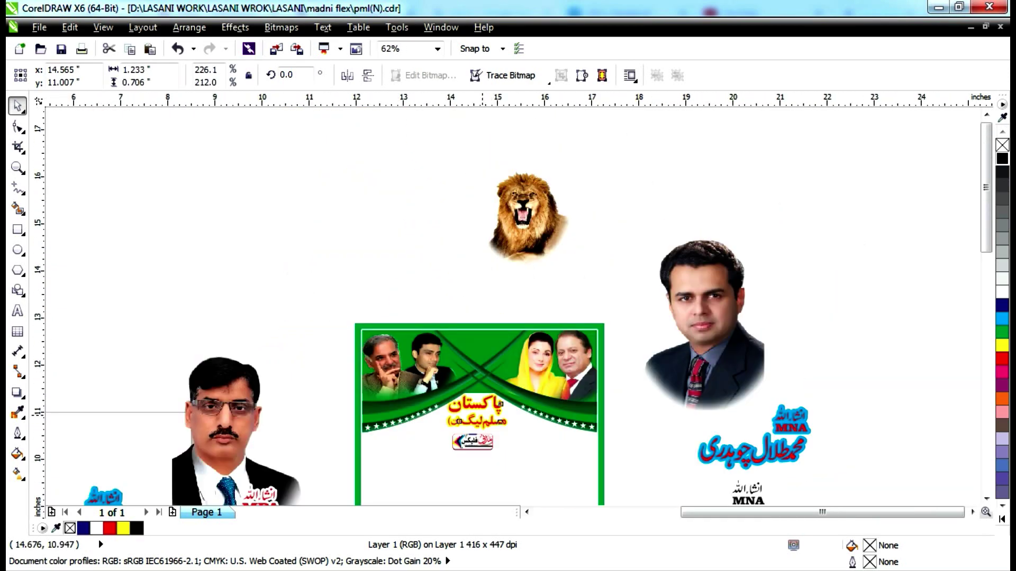
{"action": "left_click_drag", "start_coordinate": [482, 414], "coordinate": [484, 245]}
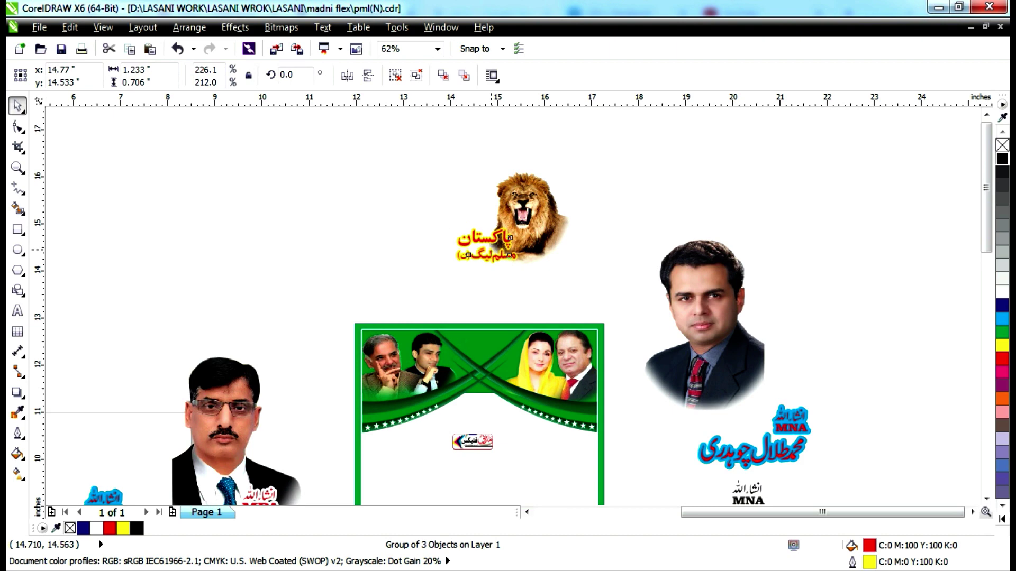
{"action": "scroll", "coordinate": [484, 244], "scroll_direction": "up", "scroll_amount": 2}
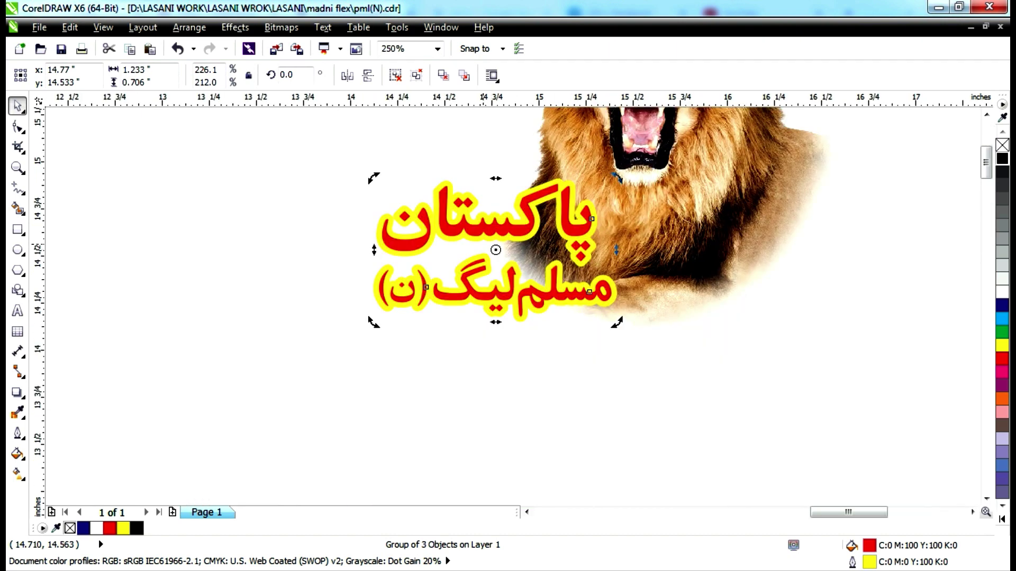
{"action": "scroll", "coordinate": [446, 285], "scroll_direction": "down", "scroll_amount": 1}
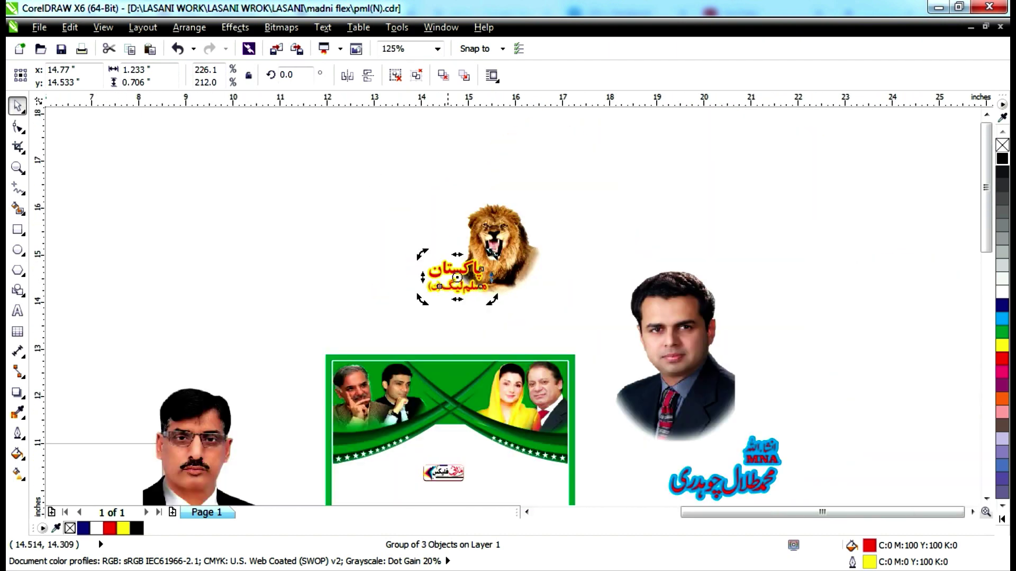
Separate the leader-photo header from the green frame and move it to the upper right.
{"action": "left_click", "coordinate": [327, 445]}
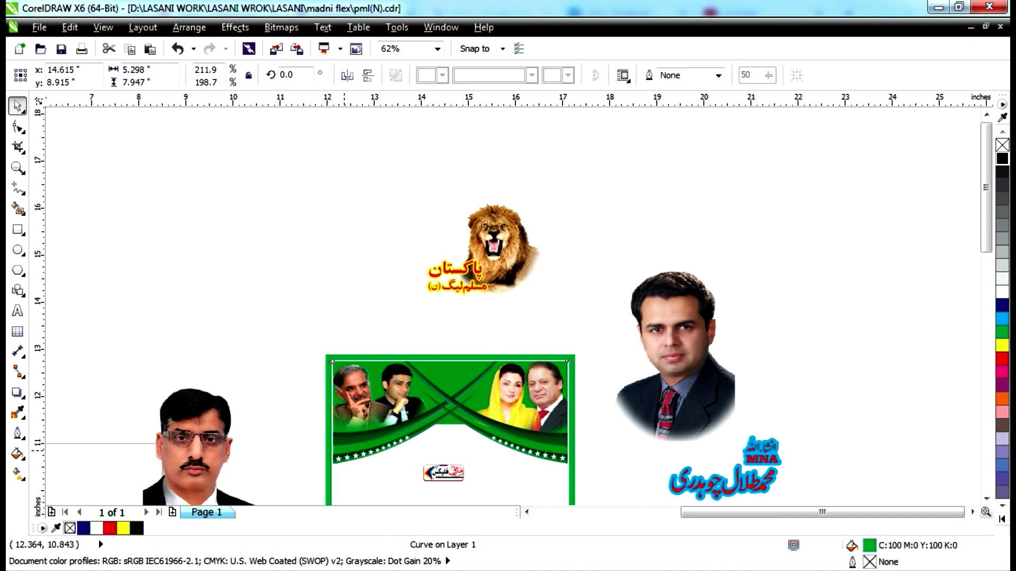
{"action": "key", "text": "ctrl+z"}
{"action": "key", "text": "Escape"}
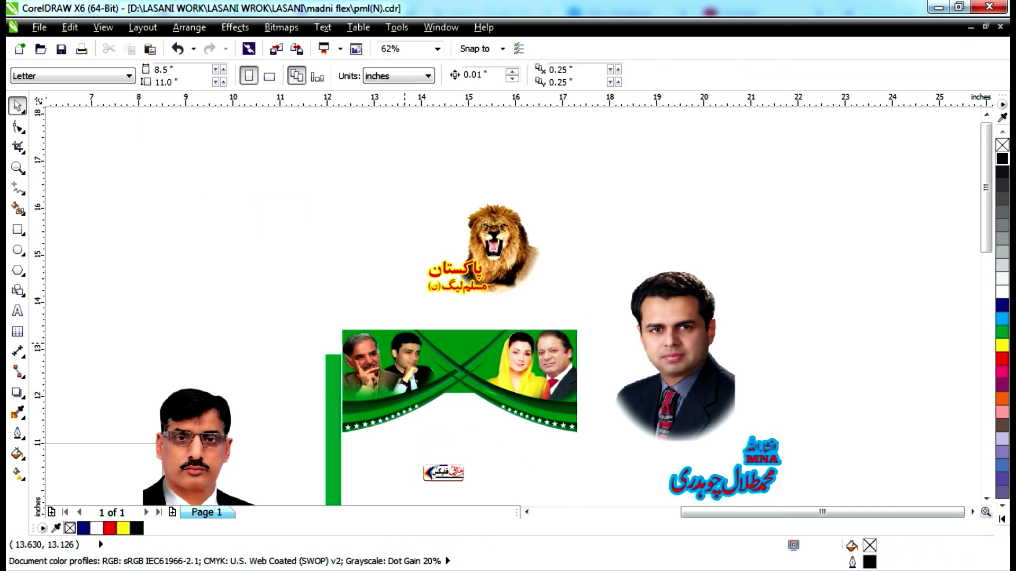
{"action": "scroll", "coordinate": [405, 342], "scroll_direction": "up", "scroll_amount": 1}
{"action": "left_click", "coordinate": [406, 342]}
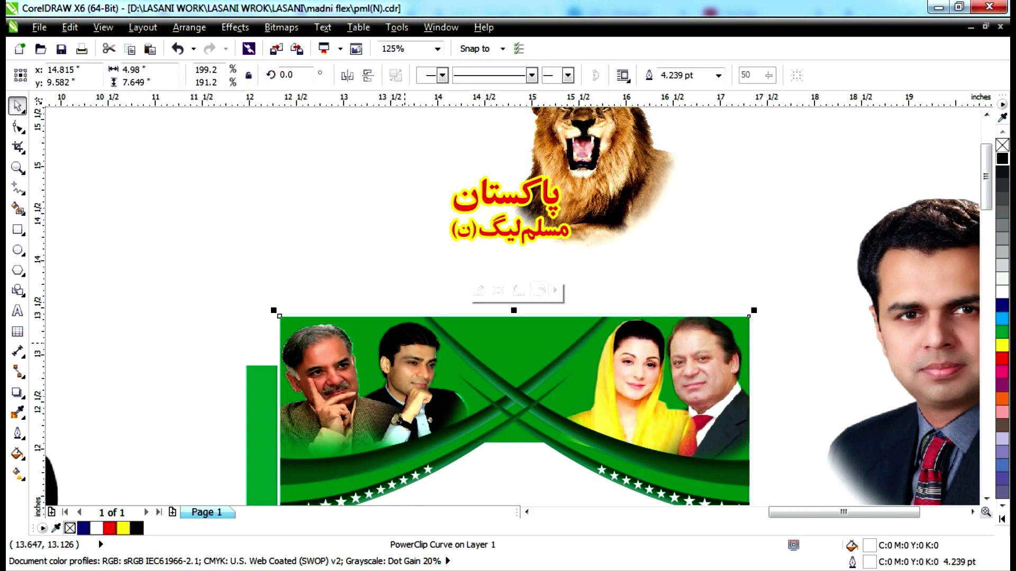
{"action": "scroll", "coordinate": [405, 342], "scroll_direction": "down", "scroll_amount": 2}
{"action": "left_click_drag", "start_coordinate": [432, 402], "coordinate": [675, 257]}
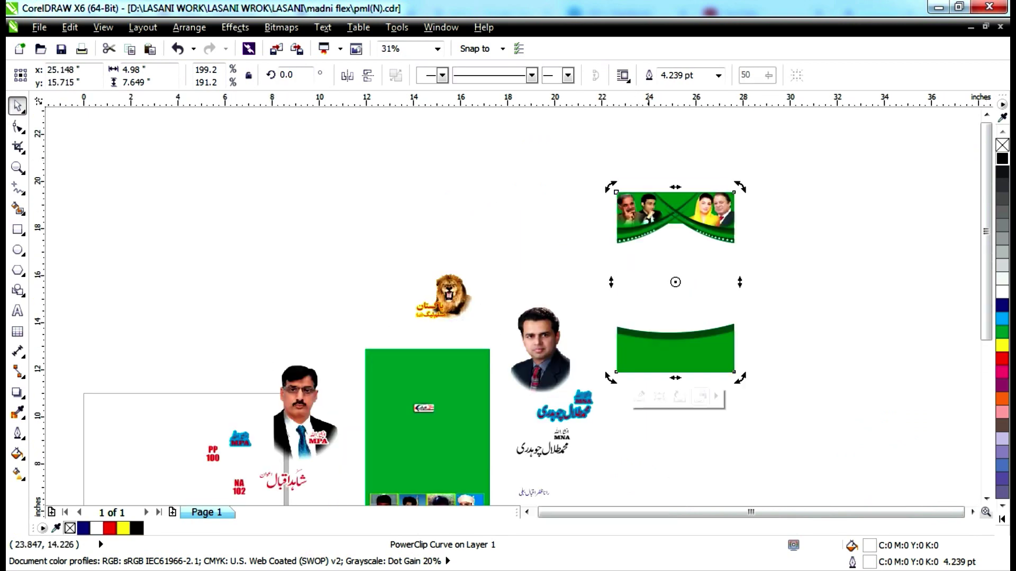
Release the header's clipped contents, move the large green curve down-right, and fill it red.
{"action": "left_click", "coordinate": [680, 396]}
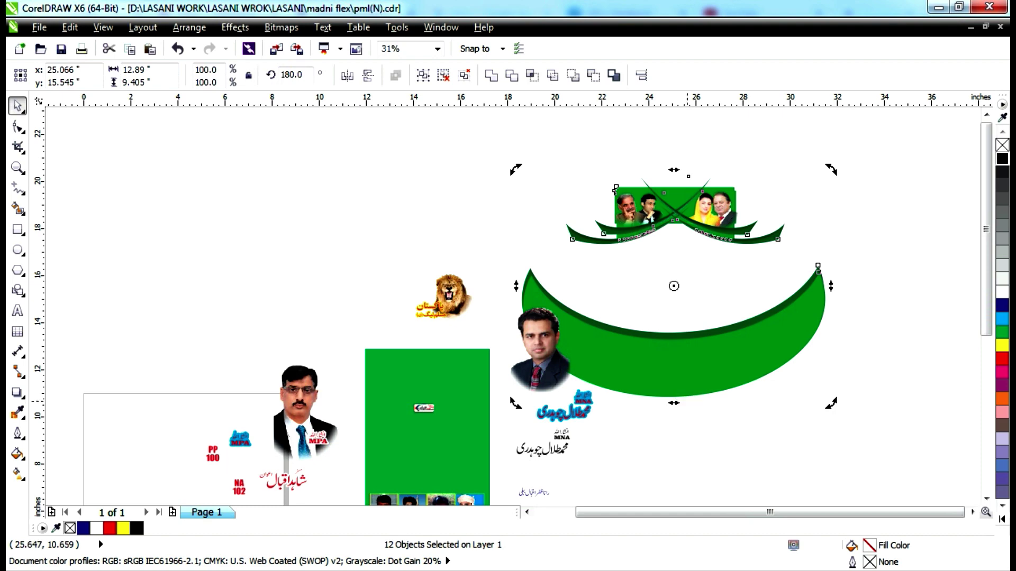
{"action": "left_click_drag", "start_coordinate": [728, 344], "coordinate": [891, 449]}
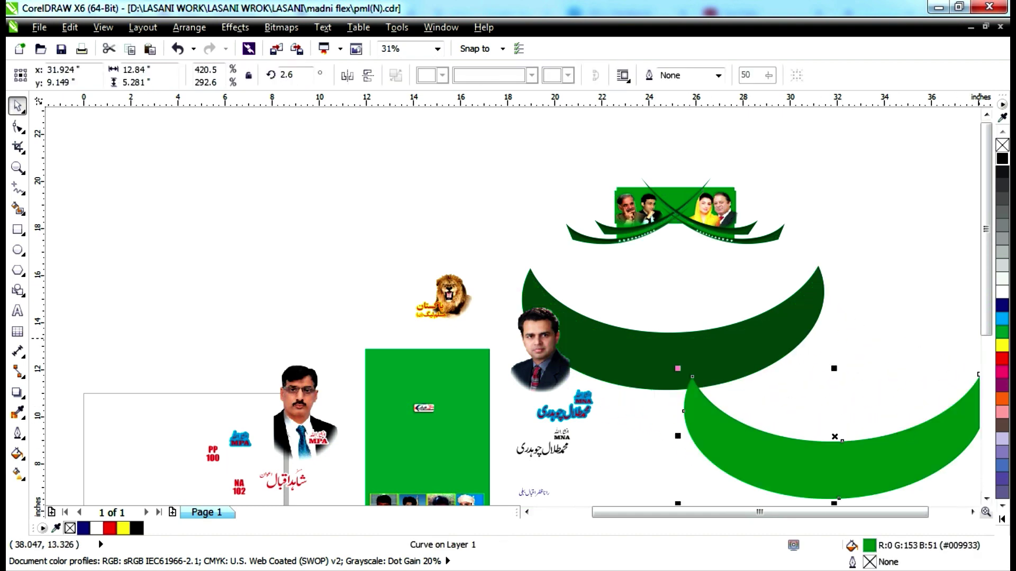
{"action": "left_click", "coordinate": [1001, 358]}
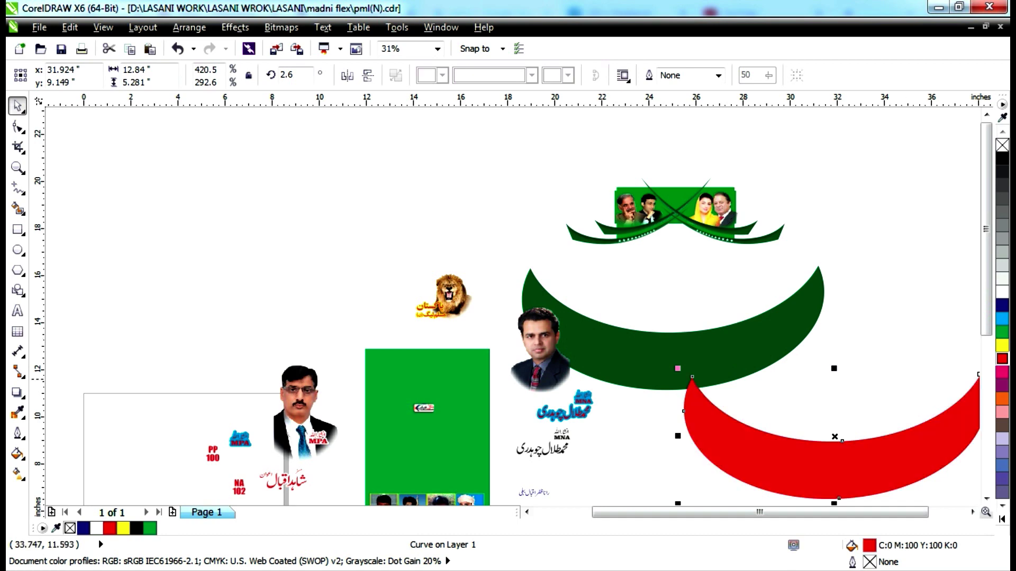
{"action": "left_click_drag", "start_coordinate": [804, 266], "coordinate": [906, 349]}
{"action": "left_click_drag", "start_coordinate": [906, 266], "coordinate": [908, 266]}
Fill the upper crescent black above the red one; move the green swoosh right of the banner.
{"action": "left_click_drag", "start_coordinate": [786, 328], "coordinate": [864, 279]}
{"action": "left_click", "coordinate": [1002, 319]}
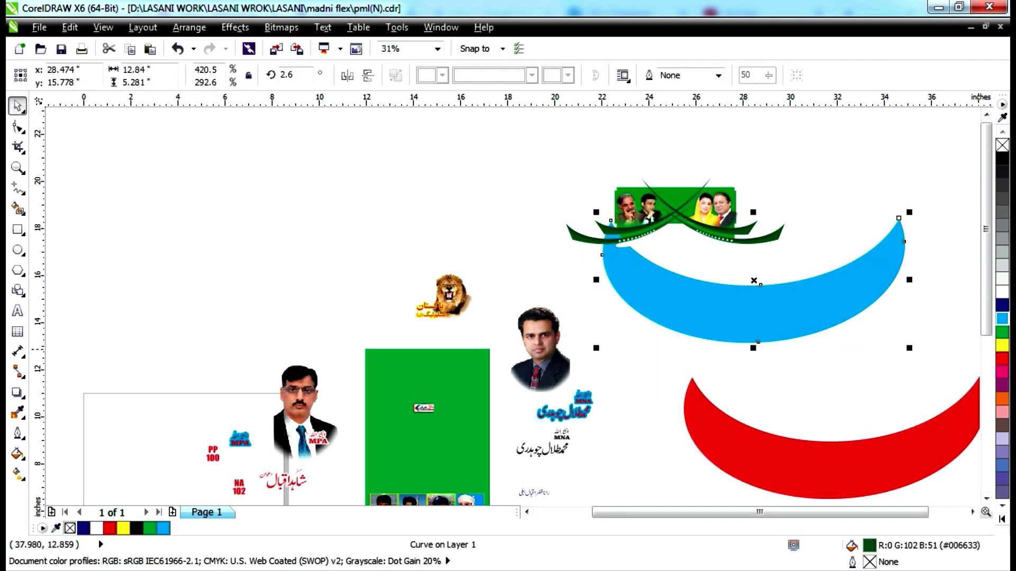
{"action": "left_click", "coordinate": [1002, 306]}
{"action": "left_click_drag", "start_coordinate": [826, 318], "coordinate": [842, 360]}
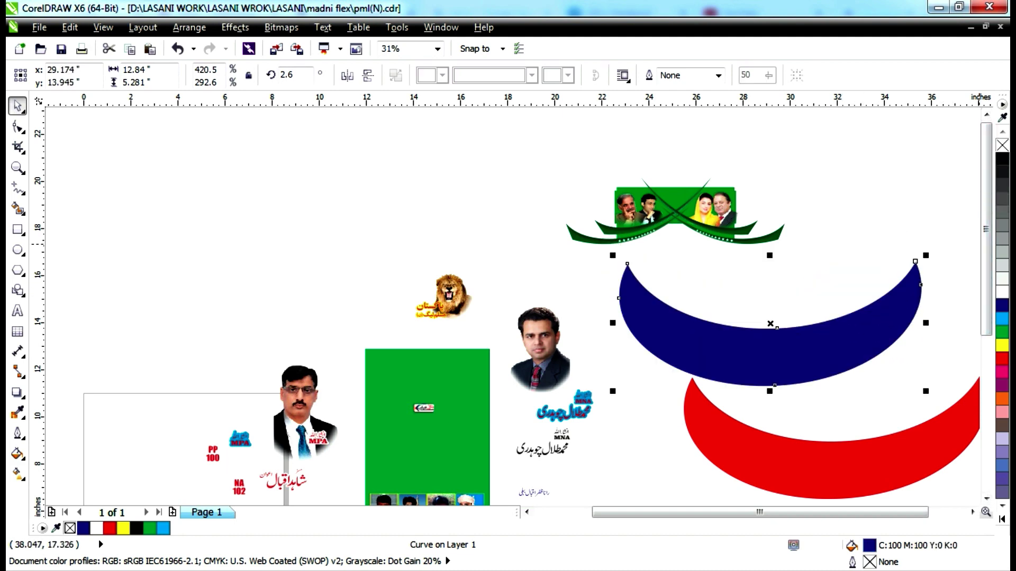
{"action": "left_click", "coordinate": [1002, 145]}
{"action": "left_click", "coordinate": [1002, 158]}
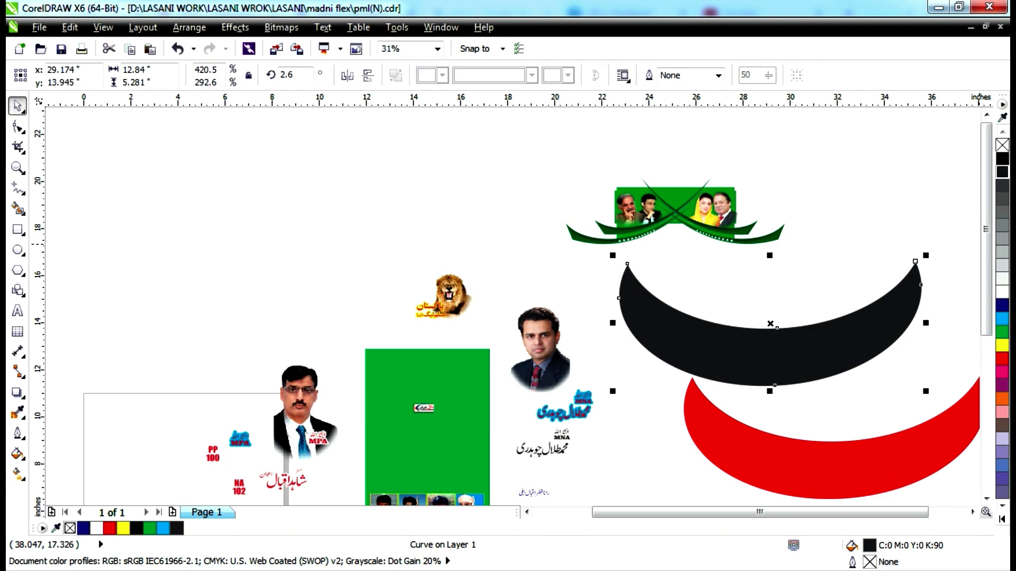
{"action": "left_click", "coordinate": [858, 186]}
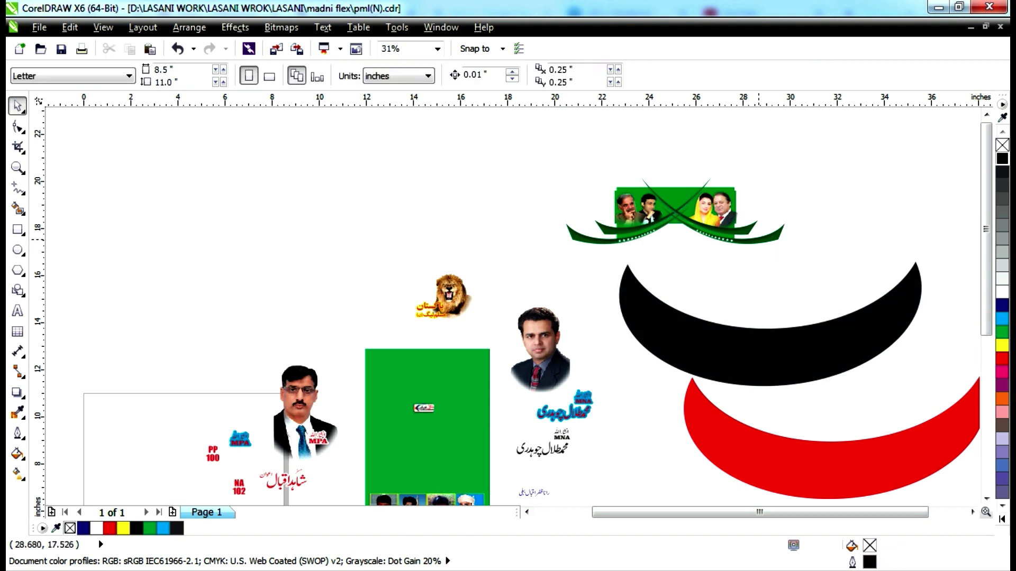
{"action": "left_click_drag", "start_coordinate": [759, 239], "coordinate": [909, 210]}
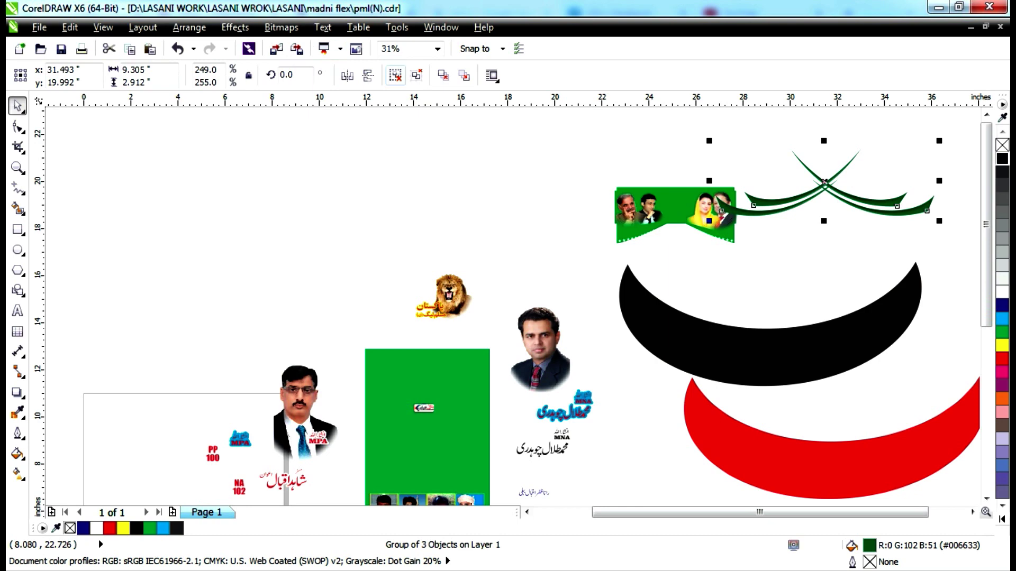
Ungroup the green swoosh ornament and arrange its strokes into two crossed pairs.
{"action": "left_click", "coordinate": [395, 75]}
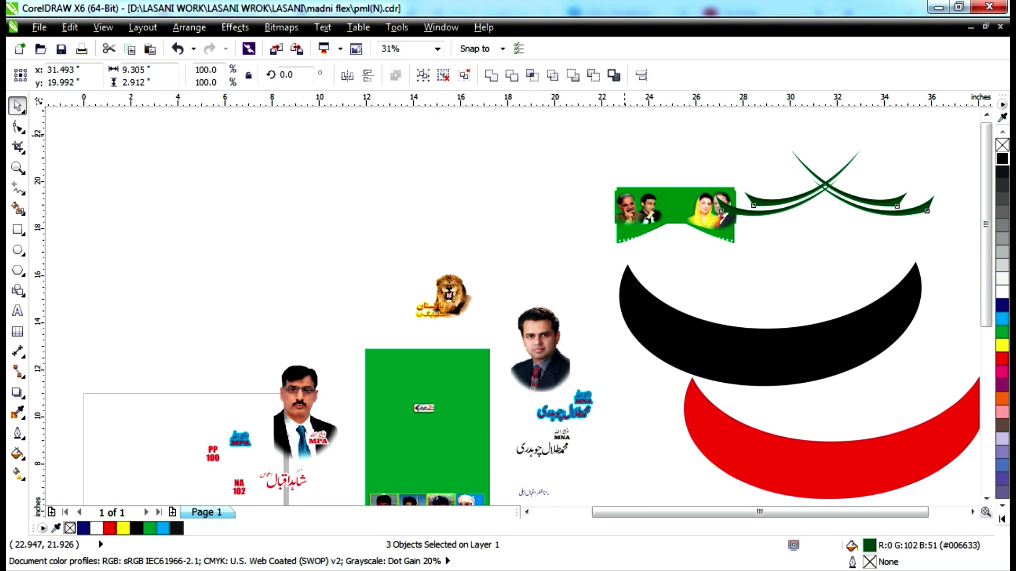
{"action": "key", "text": "Escape"}
{"action": "scroll", "coordinate": [818, 186], "scroll_direction": "up", "scroll_amount": 5}
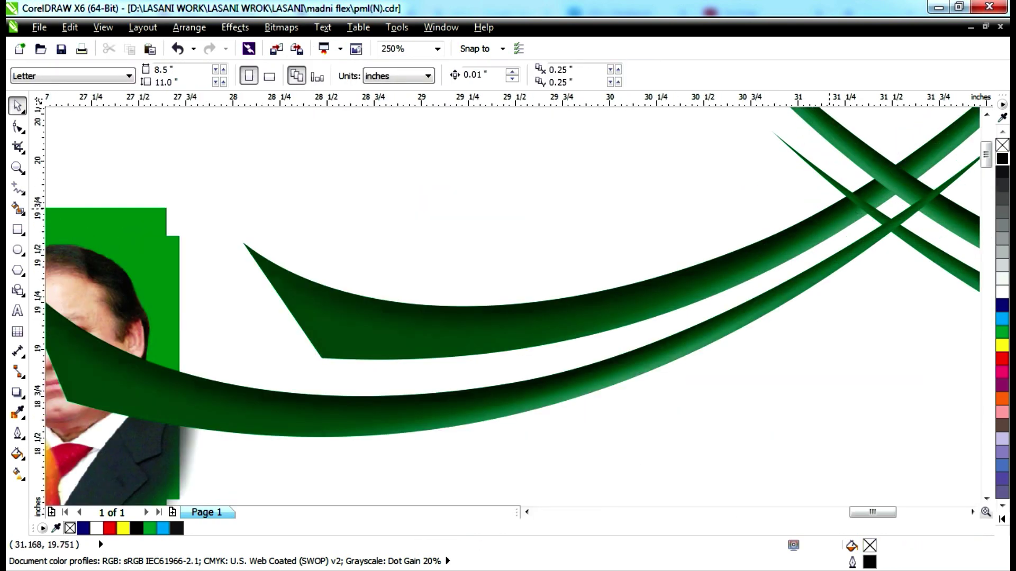
{"action": "left_click", "coordinate": [823, 218]}
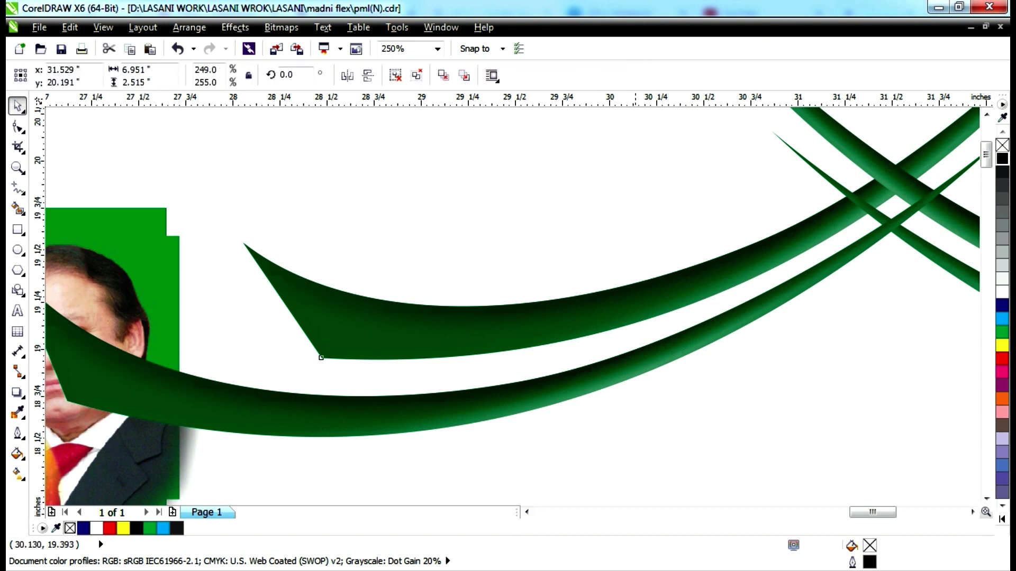
{"action": "scroll", "coordinate": [633, 304], "scroll_direction": "down", "scroll_amount": 4}
{"action": "left_click_drag", "start_coordinate": [628, 293], "coordinate": [640, 213]}
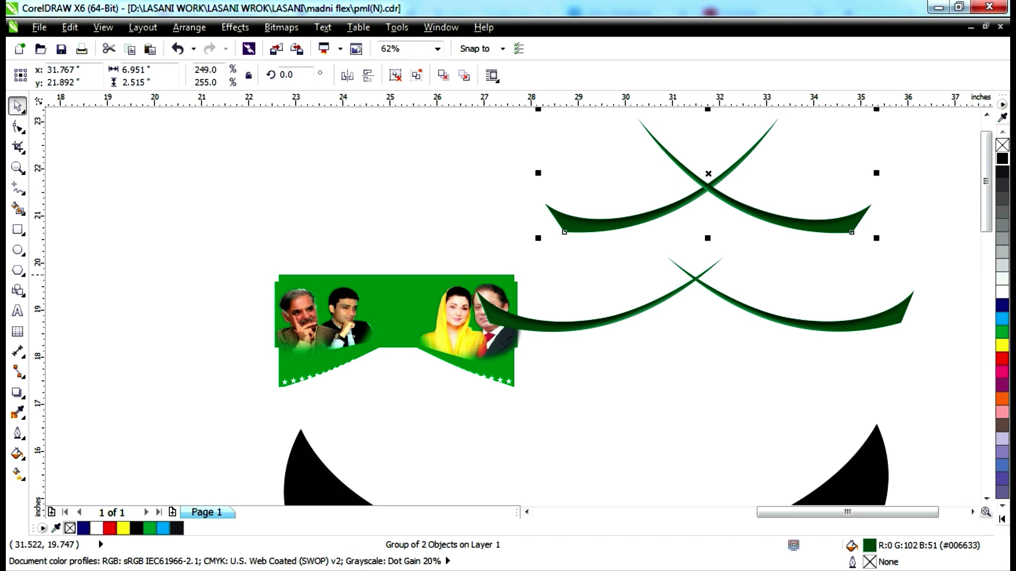
{"action": "left_click", "coordinate": [729, 279]}
{"action": "left_click_drag", "start_coordinate": [733, 296], "coordinate": [769, 331]}
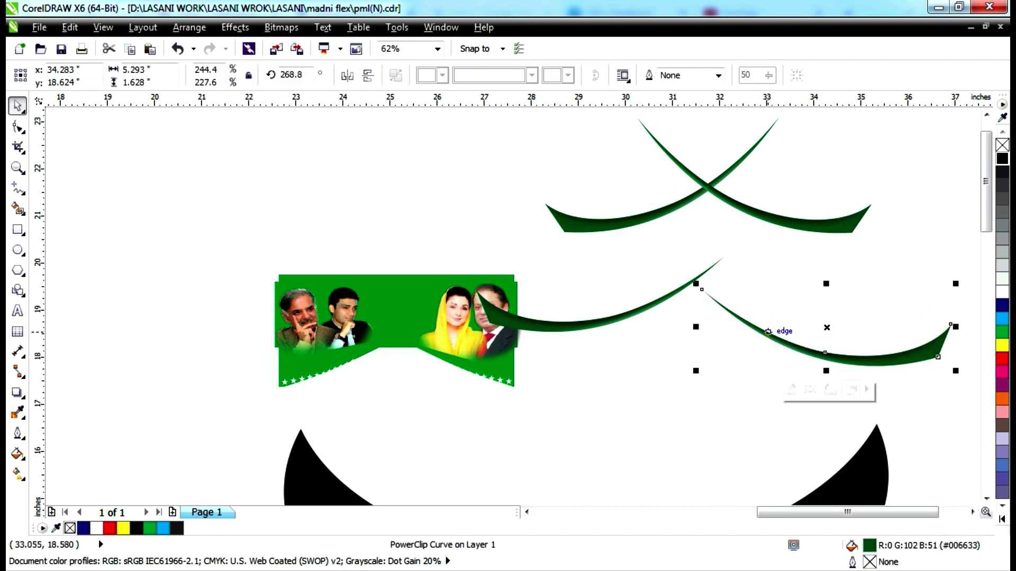
{"action": "left_click_drag", "start_coordinate": [650, 296], "coordinate": [784, 358]}
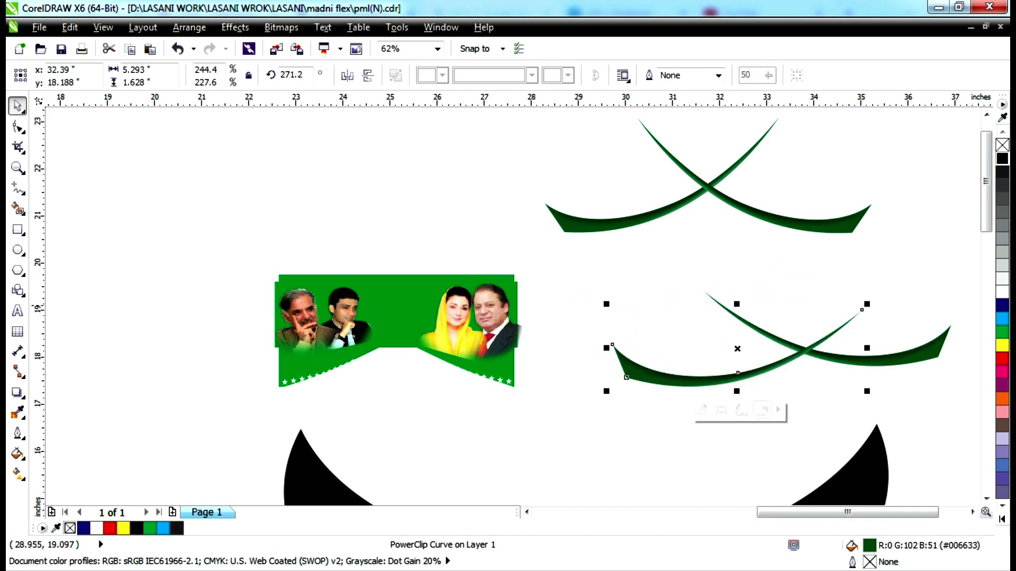
{"action": "left_click", "coordinate": [576, 304]}
{"action": "left_click", "coordinate": [501, 325]}
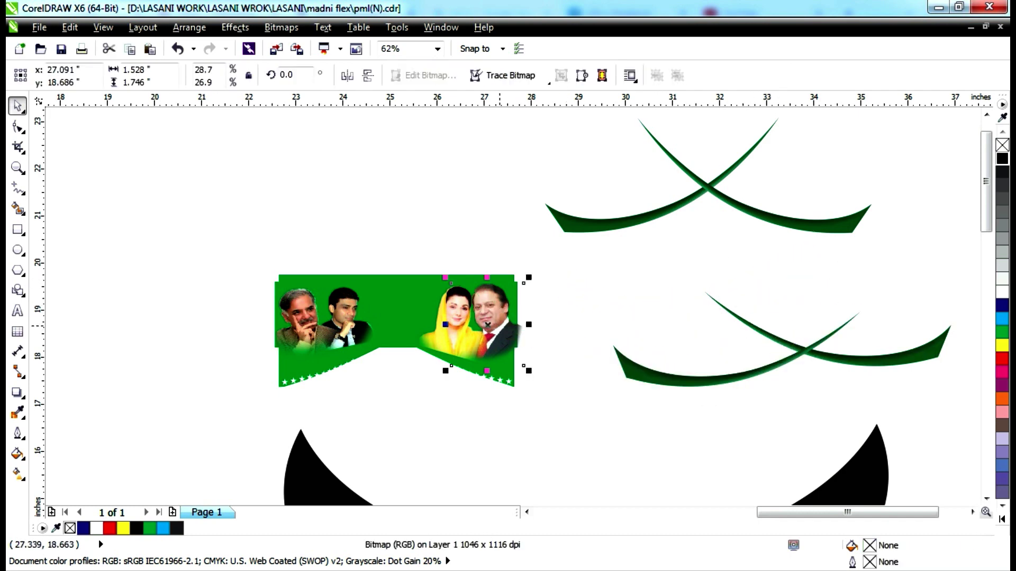
{"action": "left_click", "coordinate": [658, 419]}
{"action": "left_click_drag", "start_coordinate": [627, 377], "coordinate": [638, 319]}
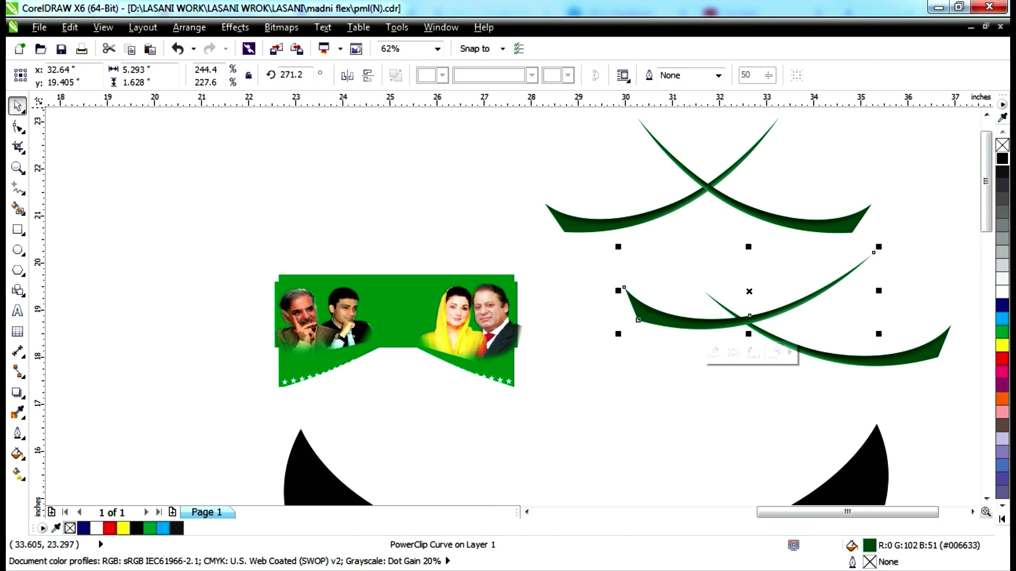
Add an artistic text line left of the banner containing the file's password.
{"action": "left_click", "coordinate": [17, 310]}
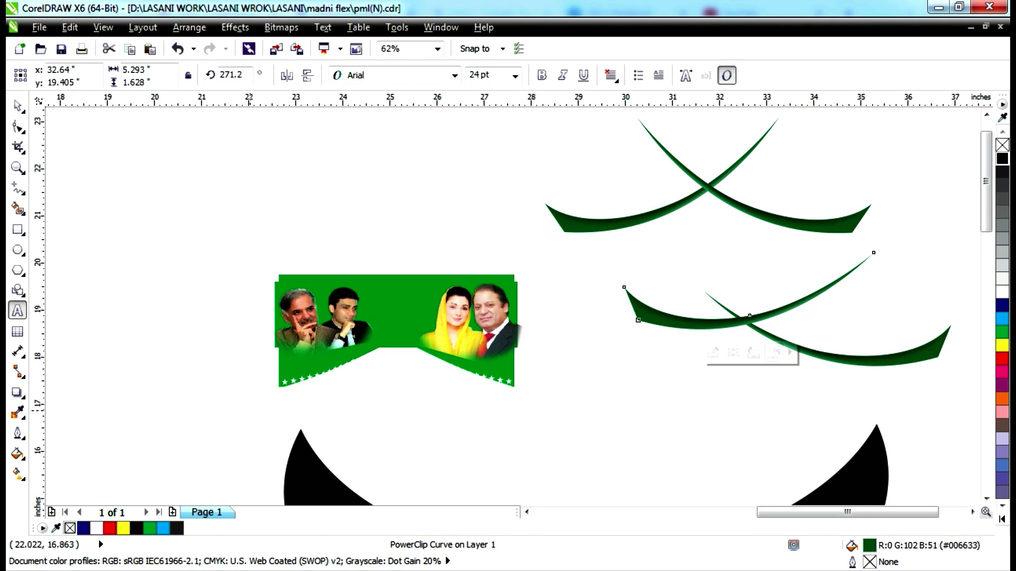
{"action": "left_click", "coordinate": [242, 384]}
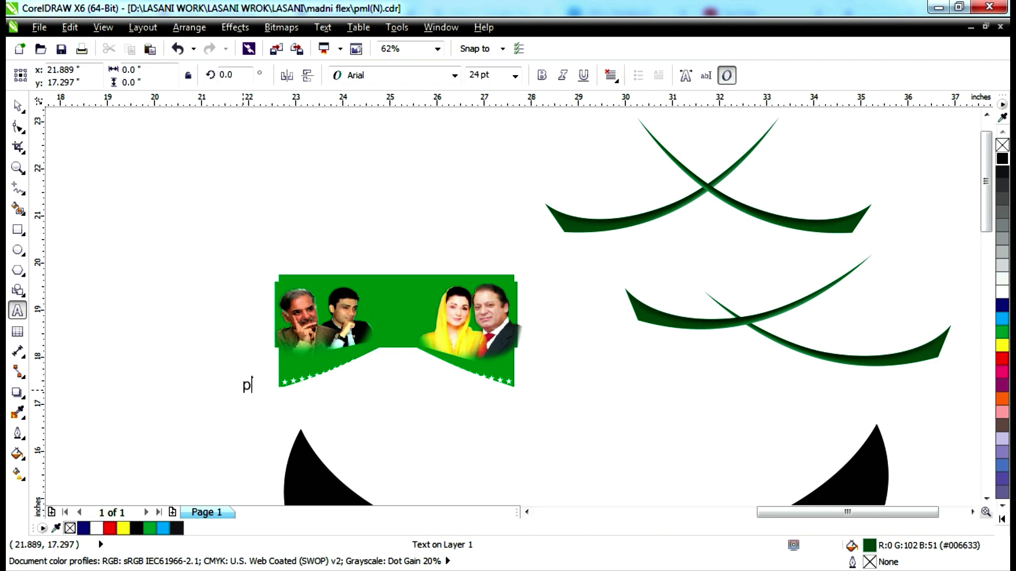
{"action": "key", "text": "Escape"}
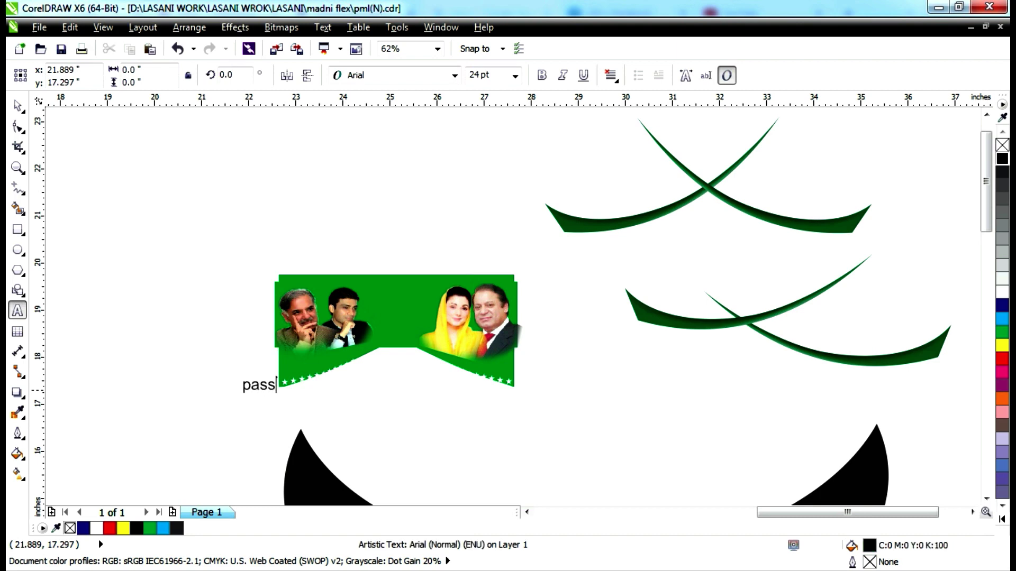
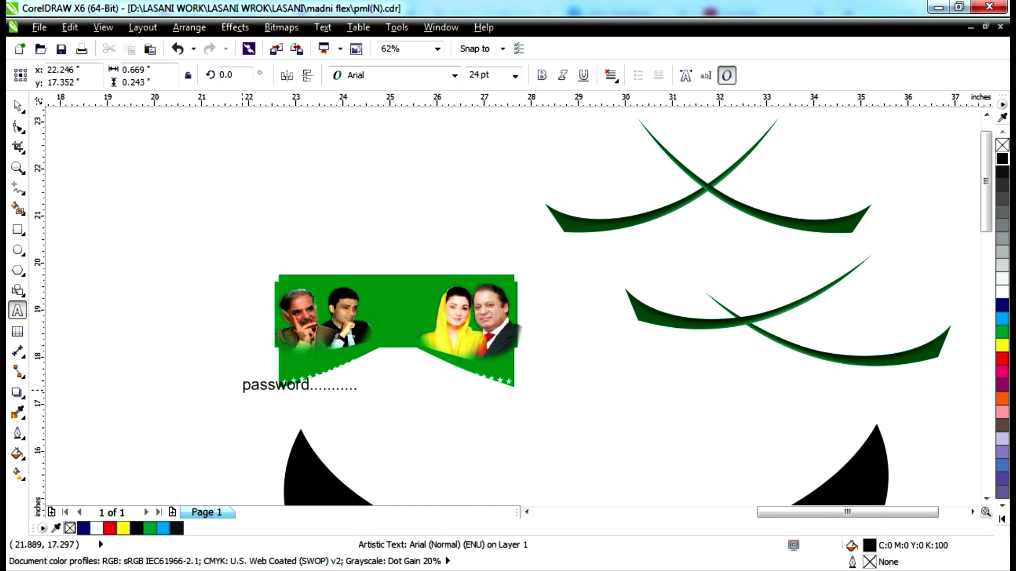
{"action": "key", "text": "BackSpace"}
{"action": "key", "text": "BackSpace"}
{"action": "key", "text": "Escape"}
{"action": "key", "text": "shift+F2"}
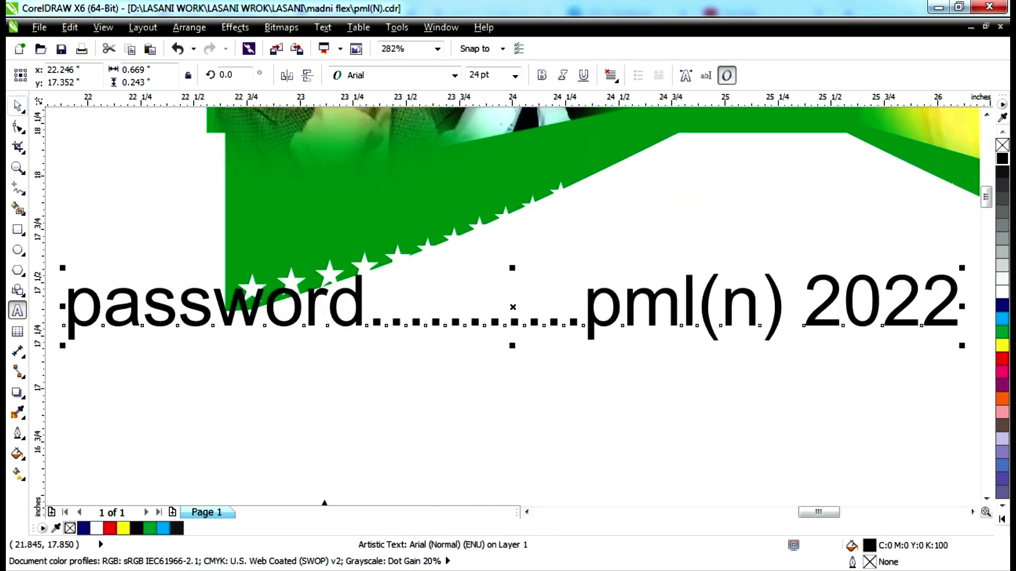
Nudge the green banner shape, delete the added text line, and zoom to the whole layout.
{"action": "left_click_drag", "start_coordinate": [412, 328], "coordinate": [426, 347]}
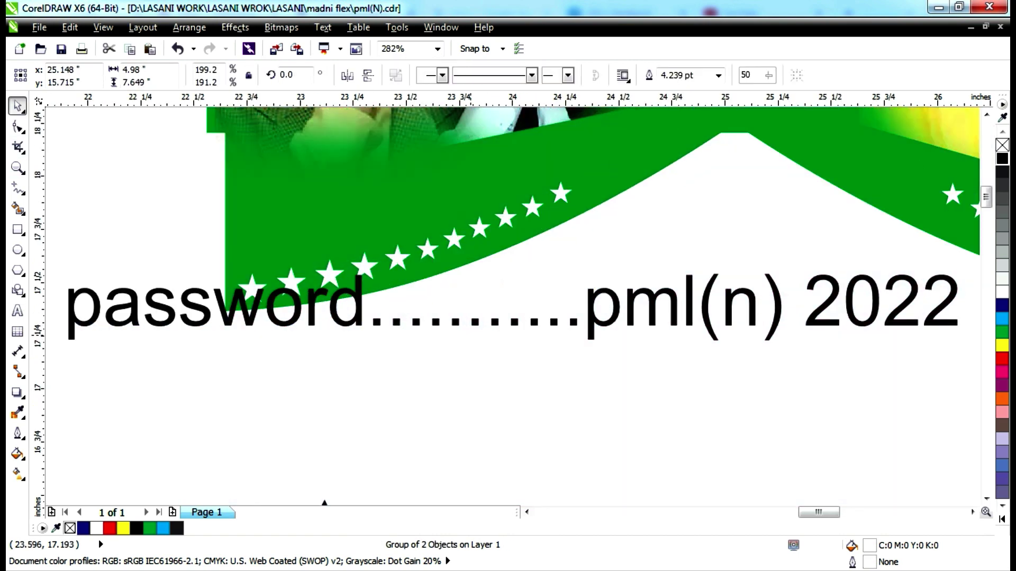
{"action": "left_click", "coordinate": [426, 350]}
{"action": "left_click", "coordinate": [140, 325]}
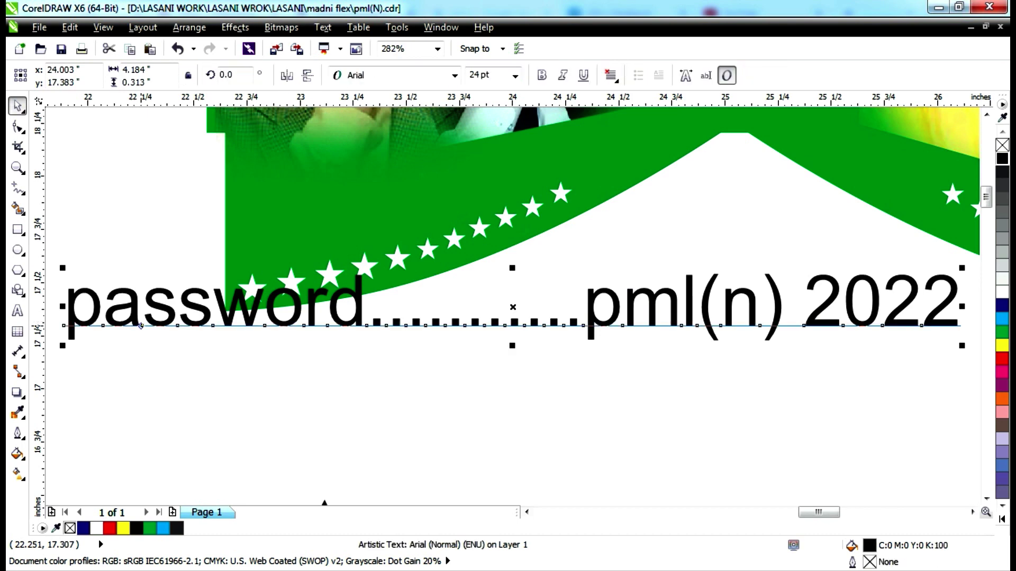
{"action": "key", "text": "Delete"}
{"action": "key", "text": "F4"}
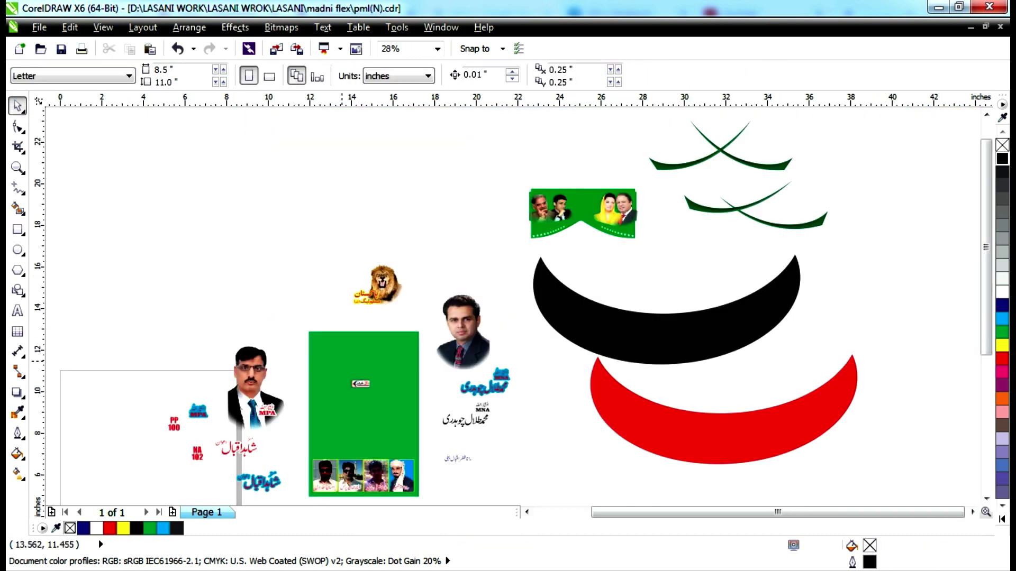
Pull the leftmost portrait out of the banner to the upper left.
{"action": "scroll", "coordinate": [385, 285], "scroll_direction": "up", "scroll_amount": 4}
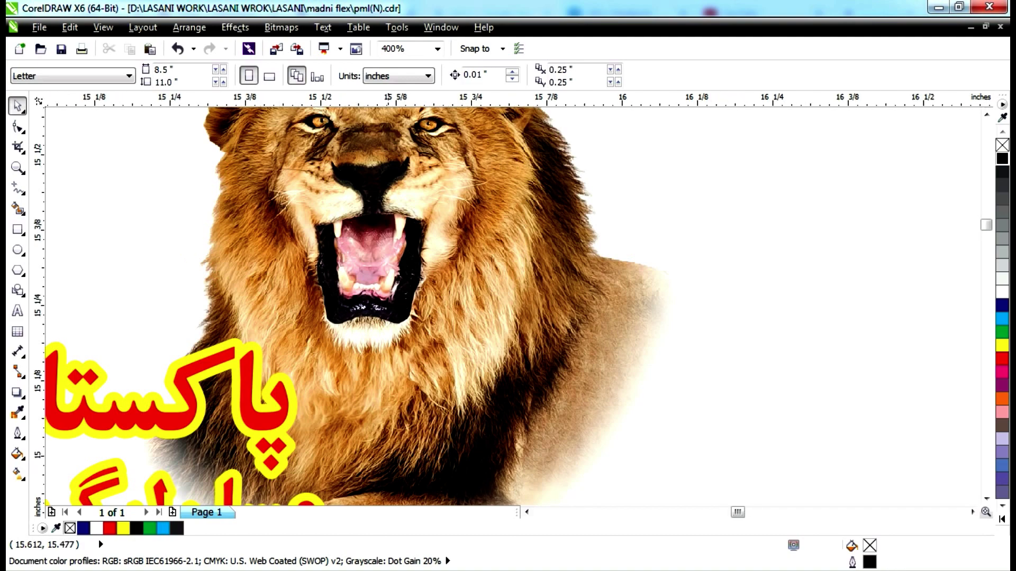
{"action": "scroll", "coordinate": [392, 186], "scroll_direction": "up", "scroll_amount": 2}
{"action": "key", "text": "F4"}
{"action": "scroll", "coordinate": [550, 184], "scroll_direction": "up", "scroll_amount": 3}
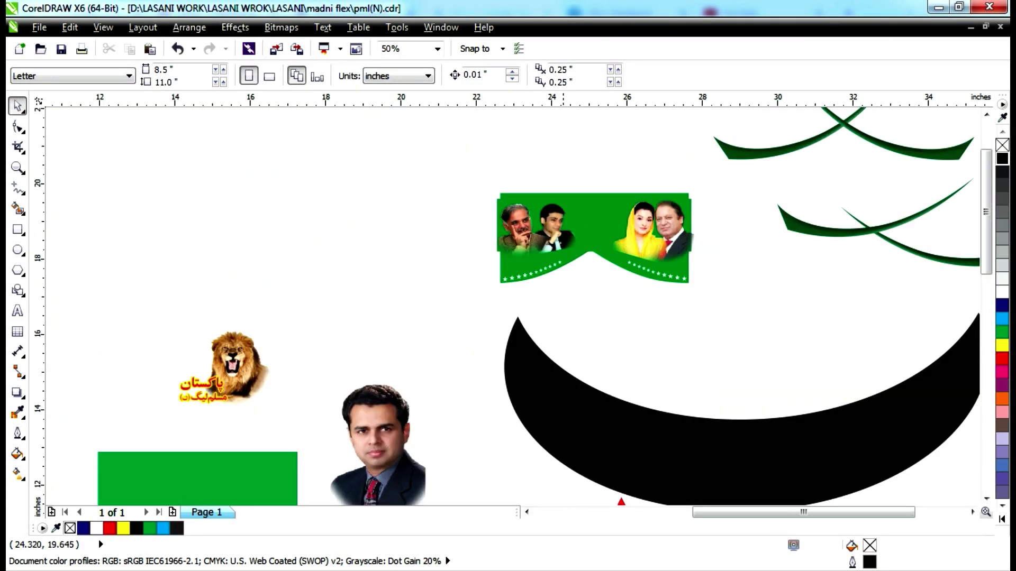
{"action": "left_click_drag", "start_coordinate": [410, 253], "coordinate": [175, 172]}
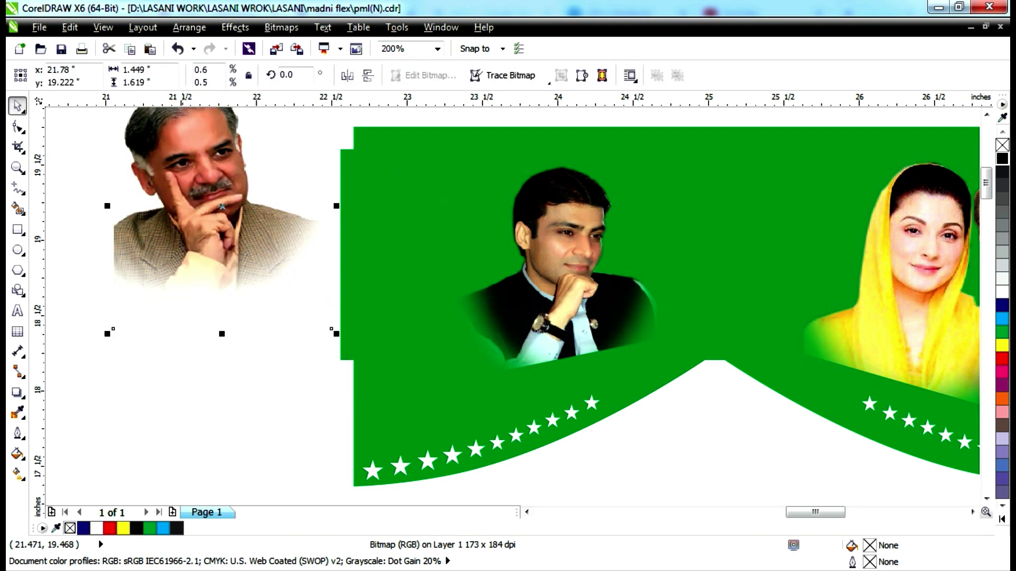
Move another portrait out to the left and the woman's portrait upward off the banner.
{"action": "scroll", "coordinate": [304, 224], "scroll_direction": "down", "scroll_amount": 1}
{"action": "scroll", "coordinate": [418, 254], "scroll_direction": "up", "scroll_amount": 1}
{"action": "left_click_drag", "start_coordinate": [426, 277], "coordinate": [234, 305]}
{"action": "scroll", "coordinate": [234, 305], "scroll_direction": "up", "scroll_amount": 2}
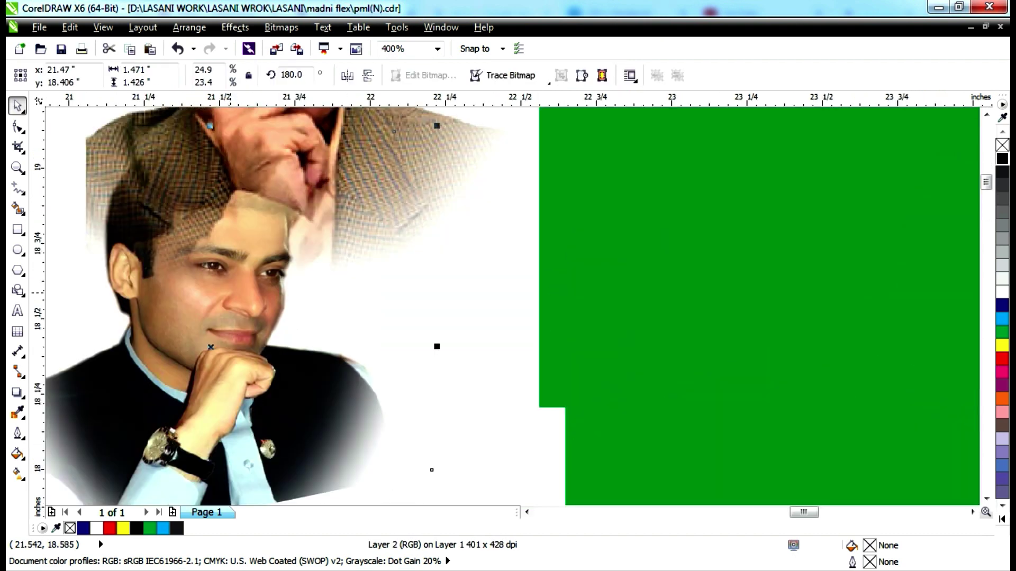
{"action": "scroll", "coordinate": [233, 291], "scroll_direction": "up", "scroll_amount": 2}
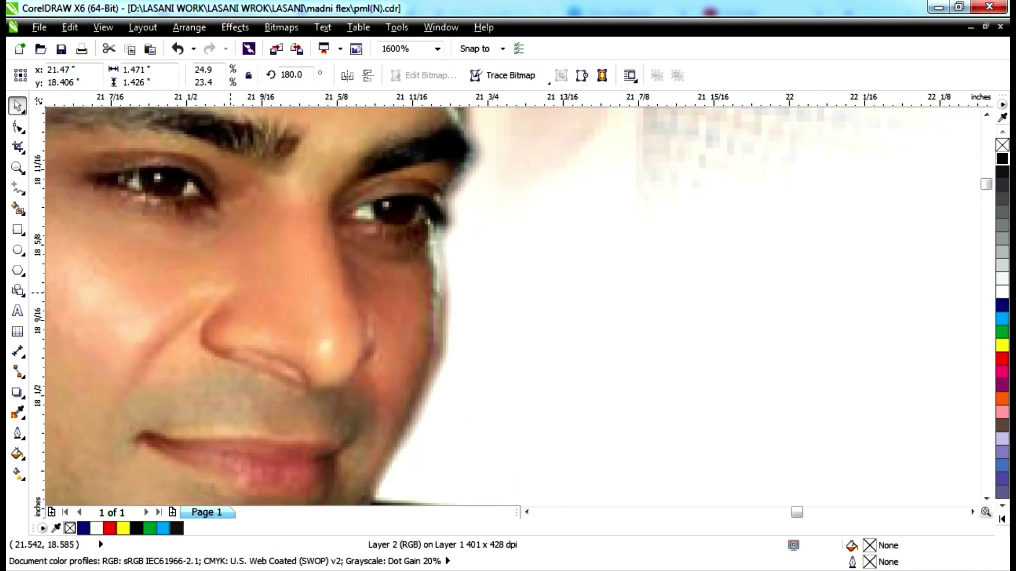
{"action": "scroll", "coordinate": [233, 291], "scroll_direction": "down", "scroll_amount": 8}
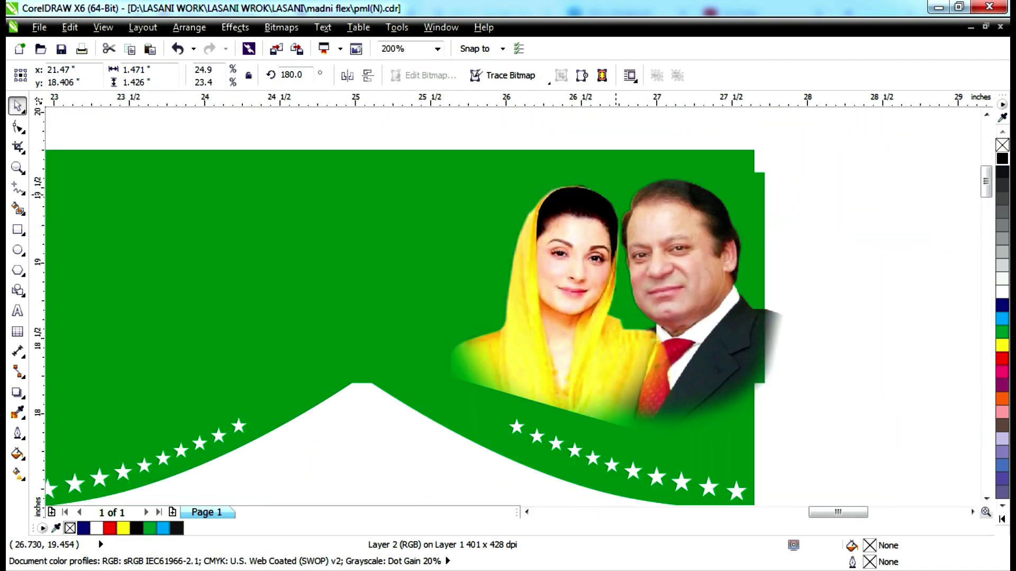
{"action": "scroll", "coordinate": [634, 234], "scroll_direction": "up", "scroll_amount": 3}
{"action": "scroll", "coordinate": [580, 249], "scroll_direction": "up", "scroll_amount": 1}
{"action": "scroll", "coordinate": [561, 249], "scroll_direction": "down", "scroll_amount": 1}
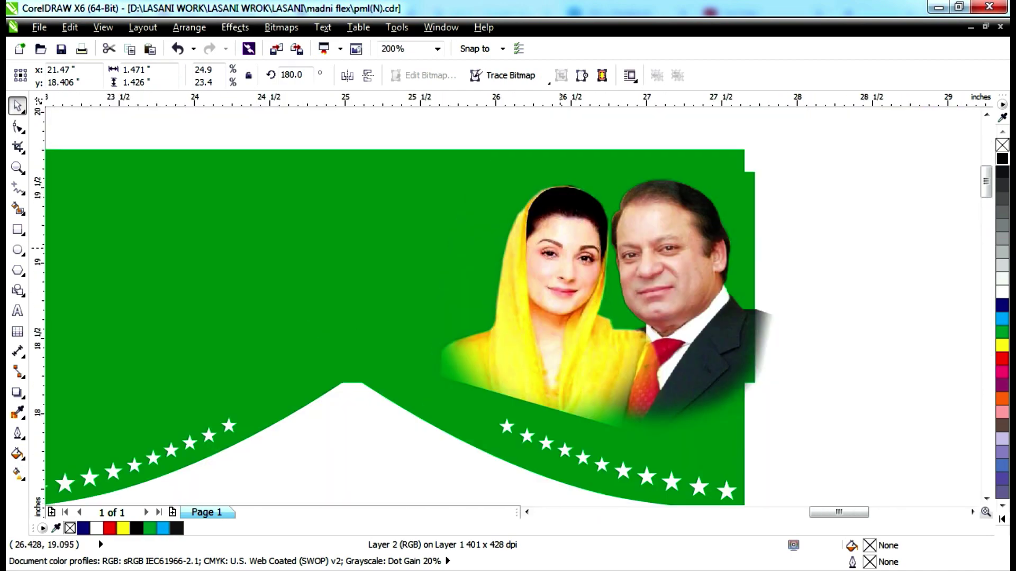
{"action": "scroll", "coordinate": [559, 249], "scroll_direction": "down", "scroll_amount": 1}
{"action": "left_click_drag", "start_coordinate": [561, 218], "coordinate": [396, 112]}
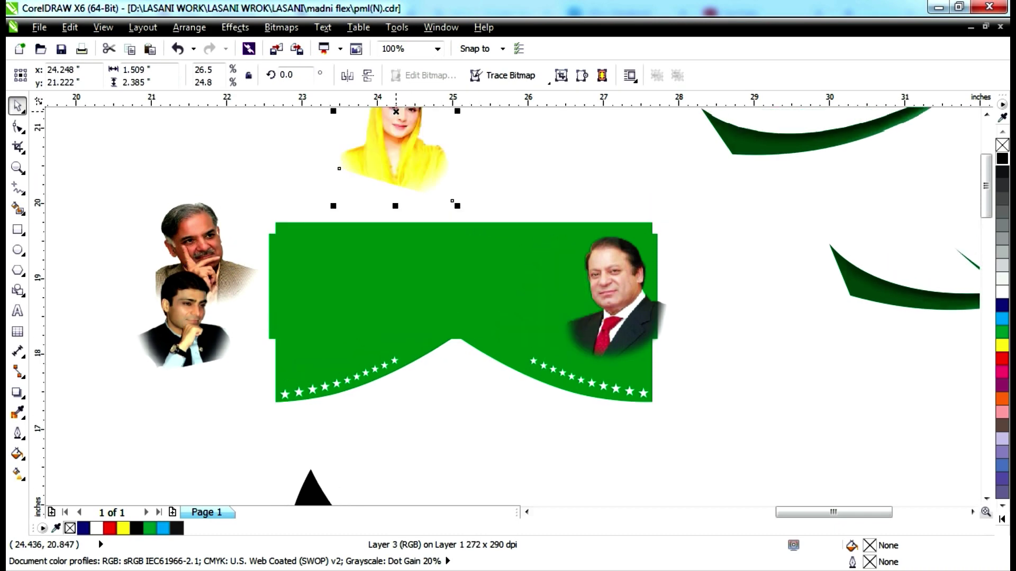
Move the man's portrait beside the green swooshes and the star rows to the top-left.
{"action": "left_click", "coordinate": [597, 256]}
{"action": "left_click_drag", "start_coordinate": [598, 256], "coordinate": [775, 186]}
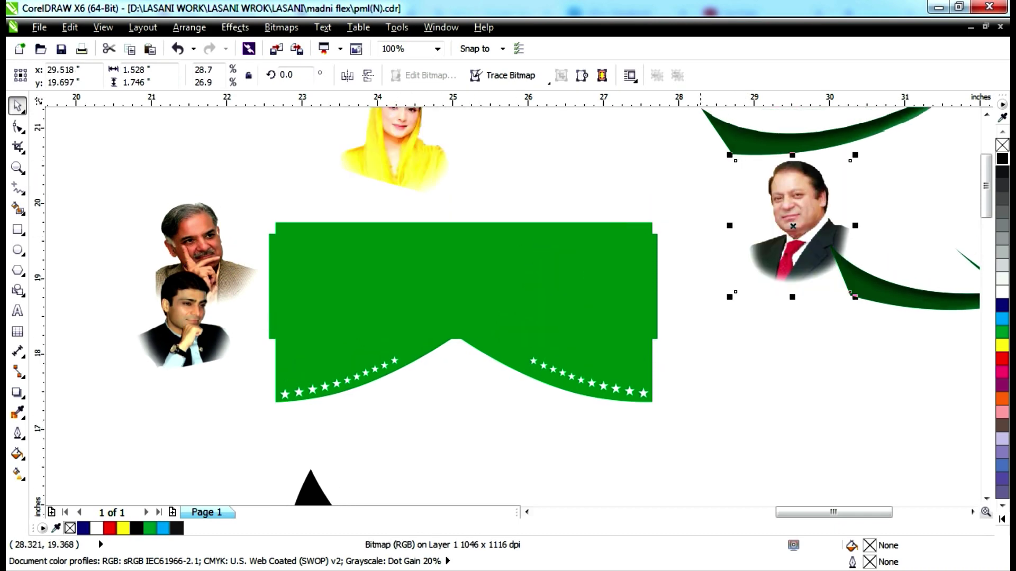
{"action": "left_click", "coordinate": [582, 374]}
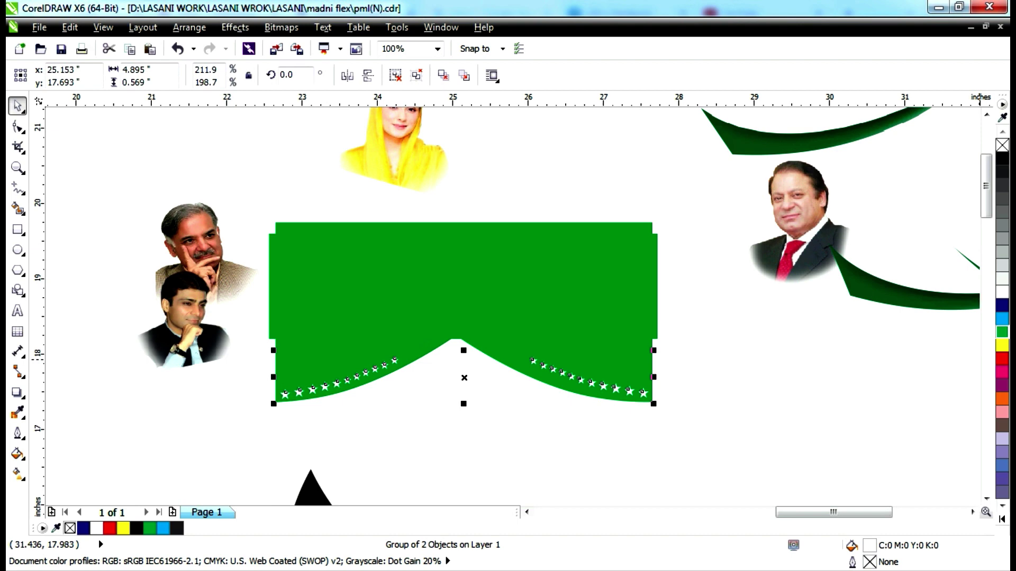
{"action": "left_click_drag", "start_coordinate": [581, 374], "coordinate": [490, 128]}
Move the green banner rectangle and its curved header shape to the left of the banner.
{"action": "left_click", "coordinate": [569, 277]}
{"action": "left_click_drag", "start_coordinate": [569, 277], "coordinate": [399, 232]}
{"action": "scroll", "coordinate": [620, 267], "scroll_direction": "down", "scroll_amount": 2}
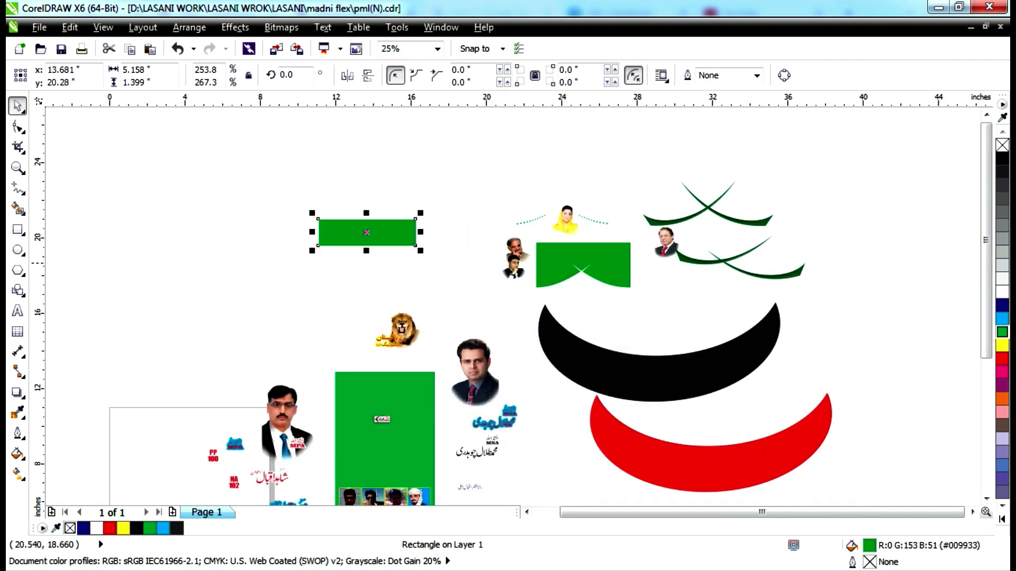
{"action": "scroll", "coordinate": [588, 265], "scroll_direction": "up", "scroll_amount": 1}
{"action": "left_click_drag", "start_coordinate": [592, 259], "coordinate": [393, 244]}
{"action": "scroll", "coordinate": [601, 340], "scroll_direction": "down", "scroll_amount": 1}
{"action": "scroll", "coordinate": [395, 244], "scroll_direction": "up", "scroll_amount": 2}
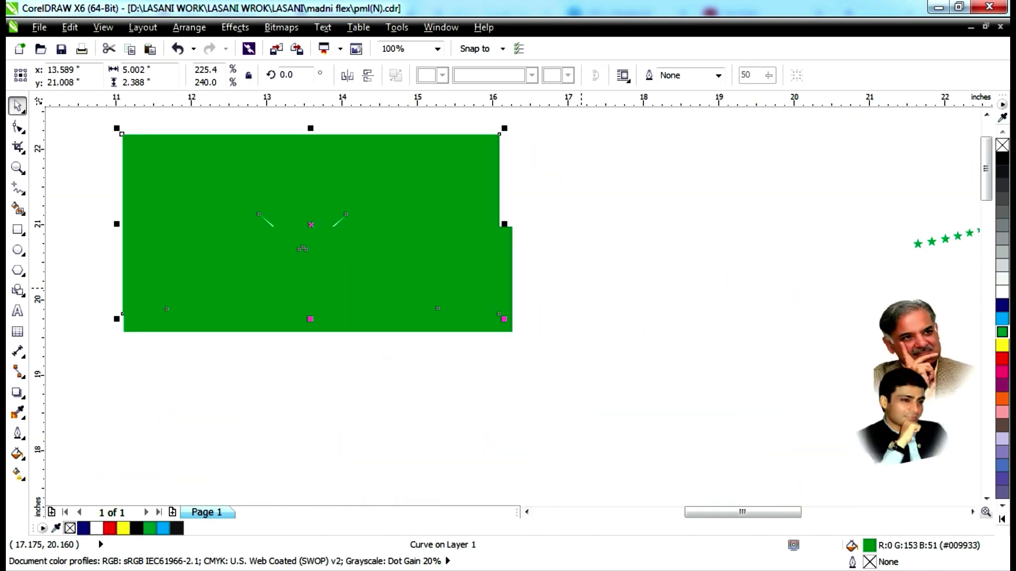
Fill the curved header shape navy blue and nudge it down over the green band.
{"action": "left_click", "coordinate": [1002, 289]}
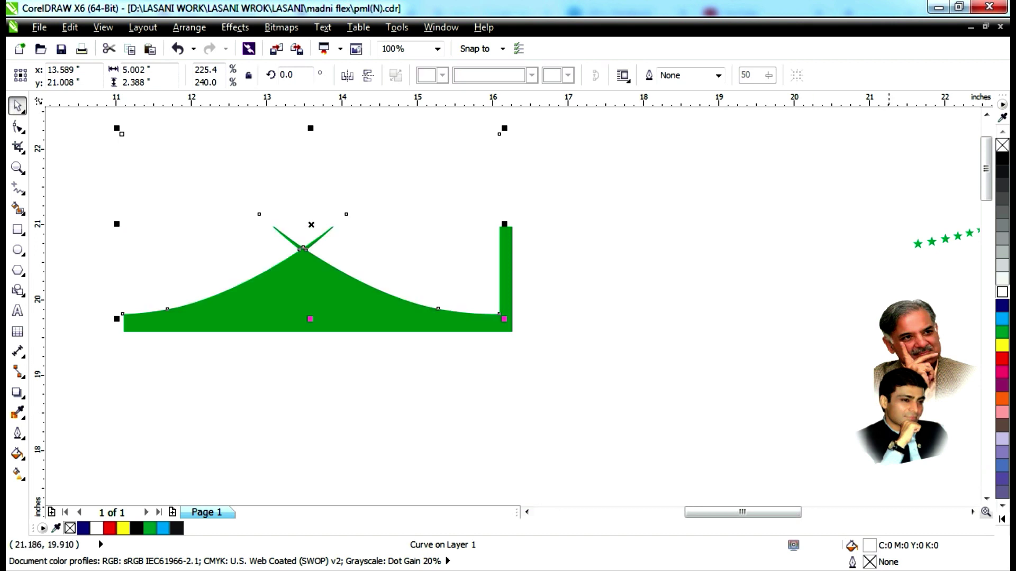
{"action": "left_click", "coordinate": [1002, 305]}
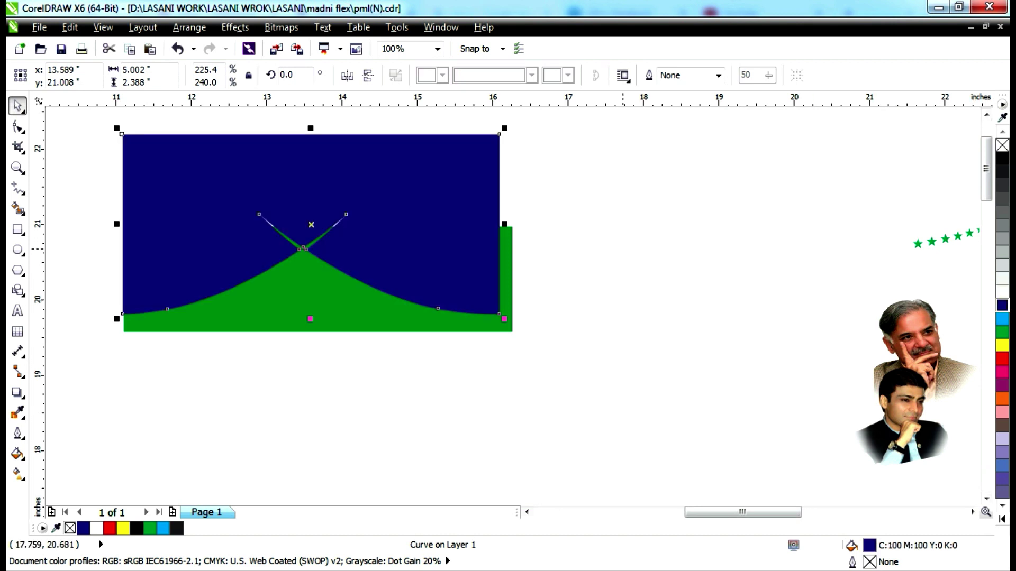
{"action": "left_click_drag", "start_coordinate": [384, 263], "coordinate": [394, 270]}
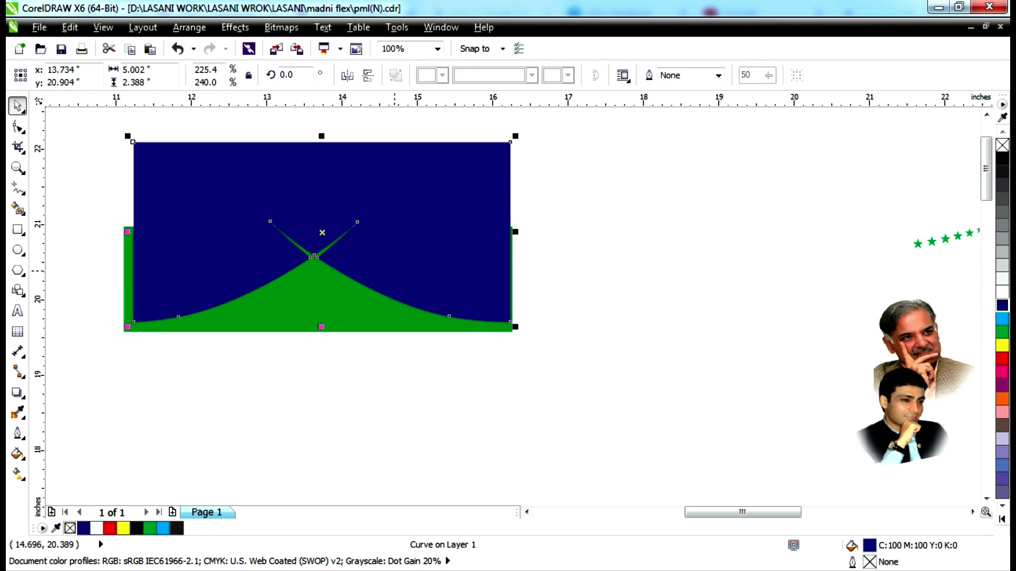
{"action": "key", "text": "F3"}
{"action": "key", "text": "F3"}
{"action": "key", "text": "Escape"}
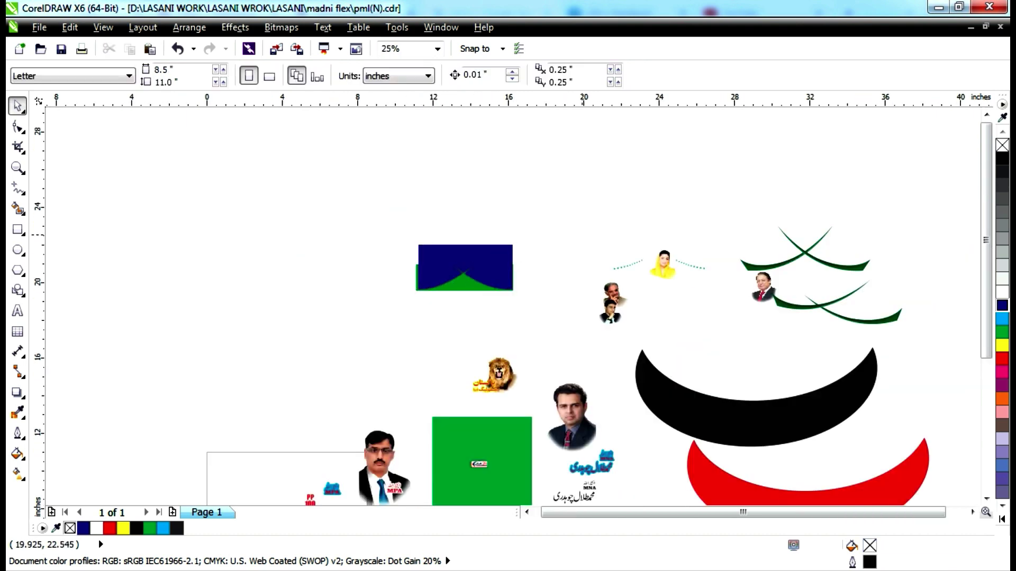
Extract the bottom strip's photos to the right of the page, spread them out, and delete the extra copy.
{"action": "key", "text": "ctrl+a"}
{"action": "key", "text": "shift+F2"}
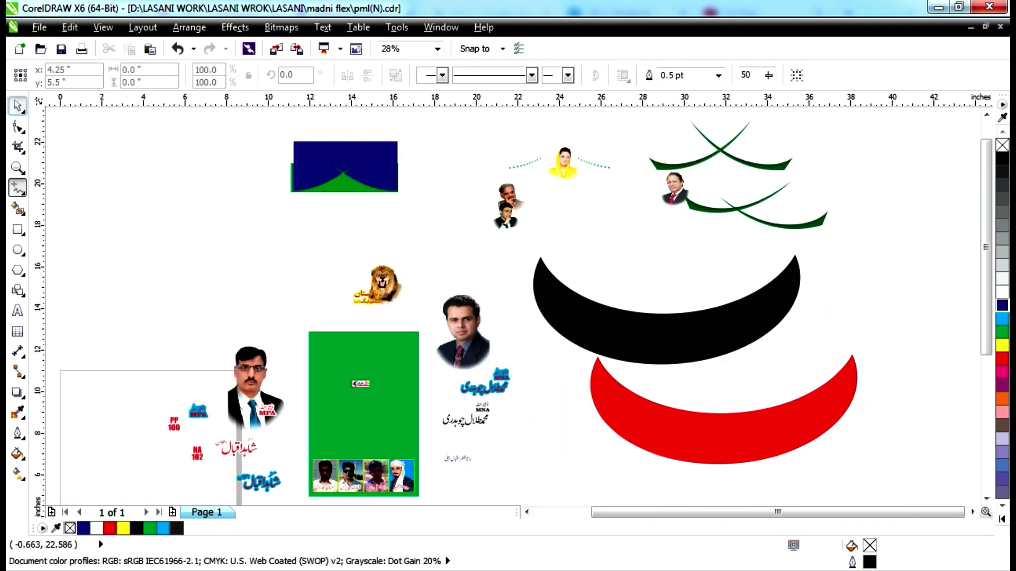
{"action": "key", "text": "Escape"}
{"action": "left_click", "coordinate": [390, 476]}
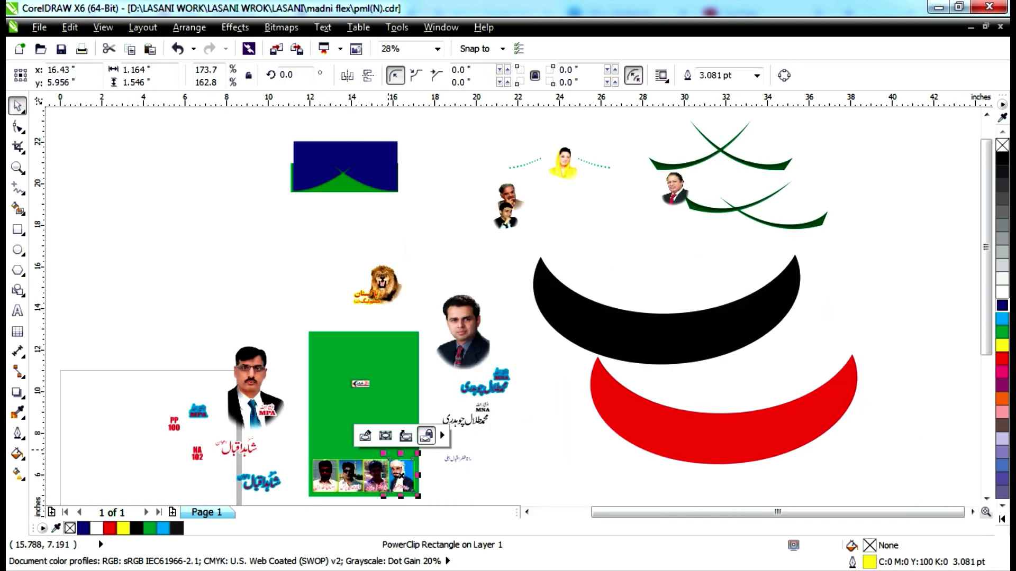
{"action": "left_click", "coordinate": [406, 436]}
{"action": "left_click_drag", "start_coordinate": [402, 458], "coordinate": [923, 352]}
{"action": "left_click", "coordinate": [931, 207]}
{"action": "left_click_drag", "start_coordinate": [867, 245], "coordinate": [918, 181]}
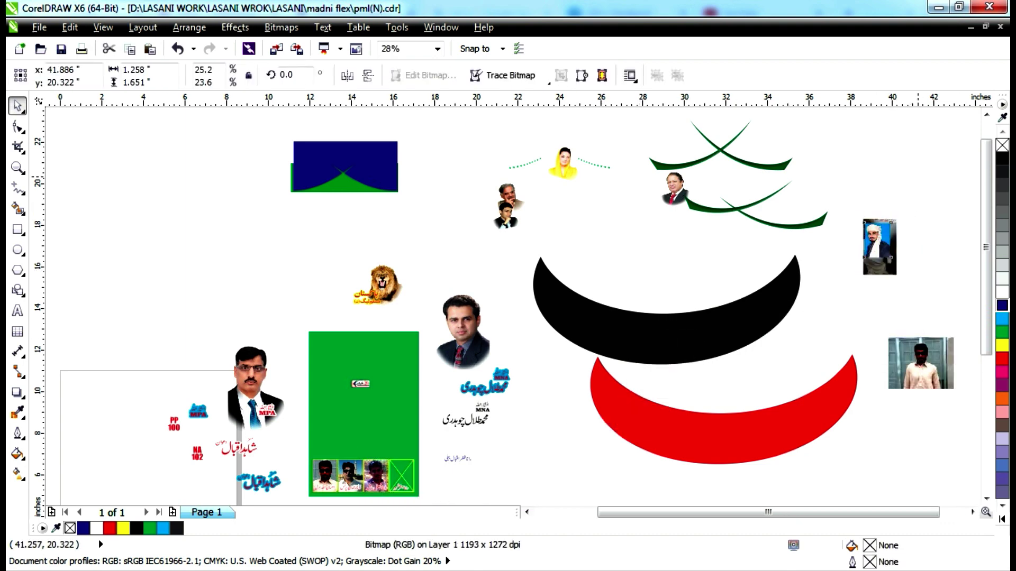
{"action": "left_click_drag", "start_coordinate": [876, 255], "coordinate": [862, 180]}
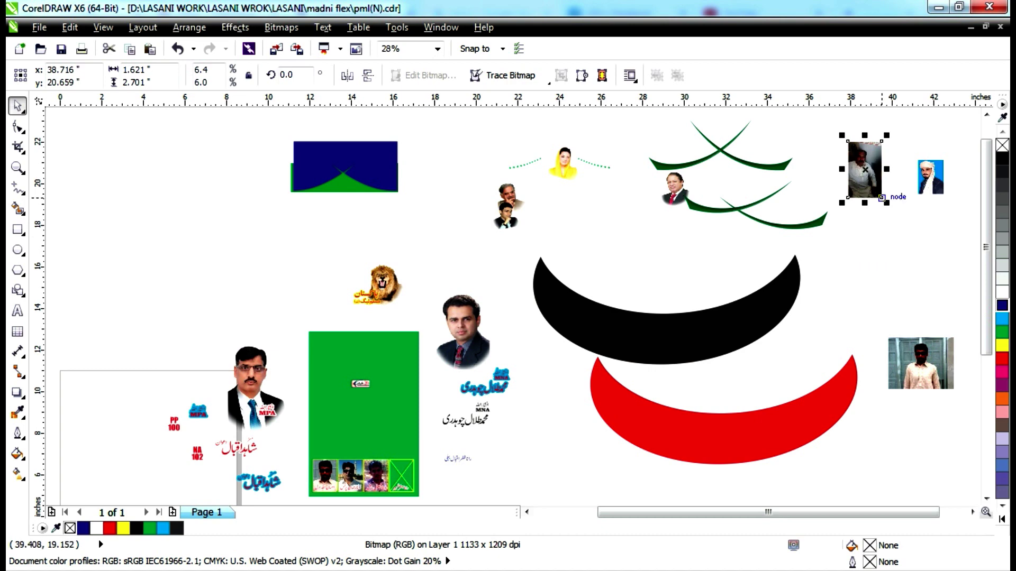
{"action": "key", "text": "Delete"}
Pull the third, second and first slot photos out onto the canvas, leaving the name slots empty.
{"action": "left_click", "coordinate": [375, 475]}
{"action": "left_click_drag", "start_coordinate": [376, 475], "coordinate": [871, 236]}
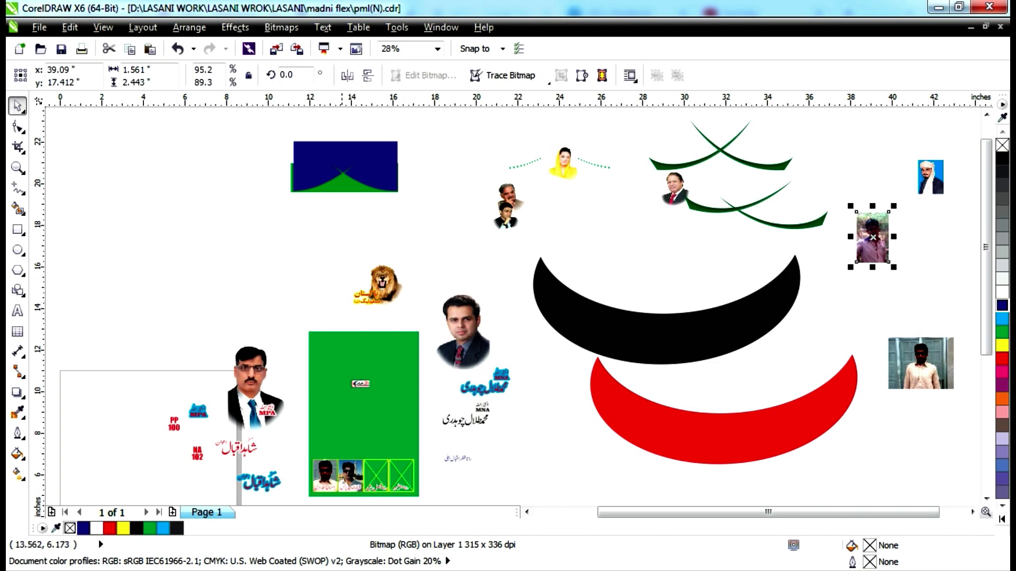
{"action": "left_click", "coordinate": [349, 476]}
{"action": "left_click_drag", "start_coordinate": [350, 476], "coordinate": [433, 248]}
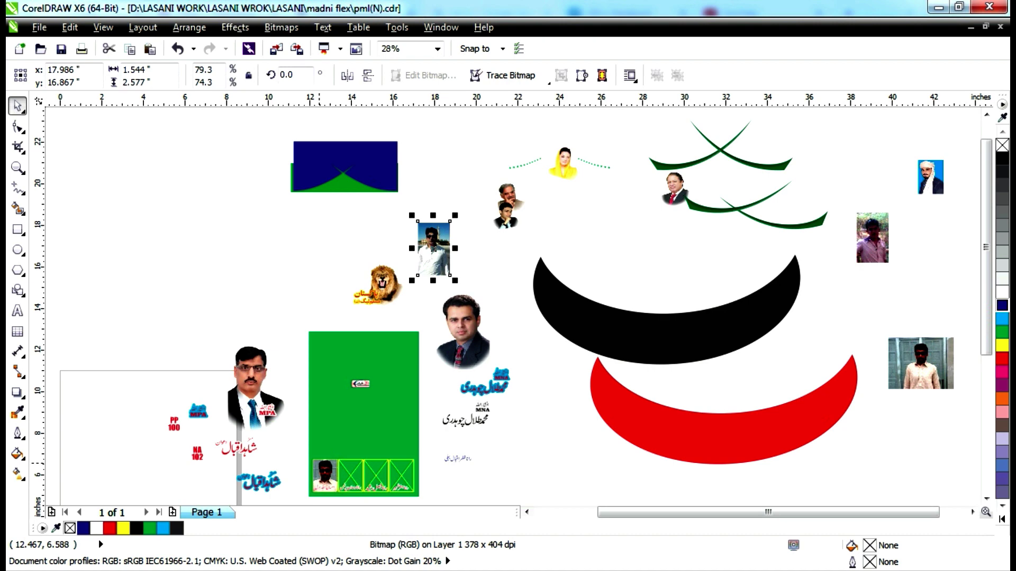
{"action": "left_click", "coordinate": [319, 465]}
{"action": "left_click", "coordinate": [330, 435]}
{"action": "left_click_drag", "start_coordinate": [325, 479], "coordinate": [245, 249]}
{"action": "scroll", "coordinate": [508, 317], "scroll_direction": "down", "scroll_amount": 2}
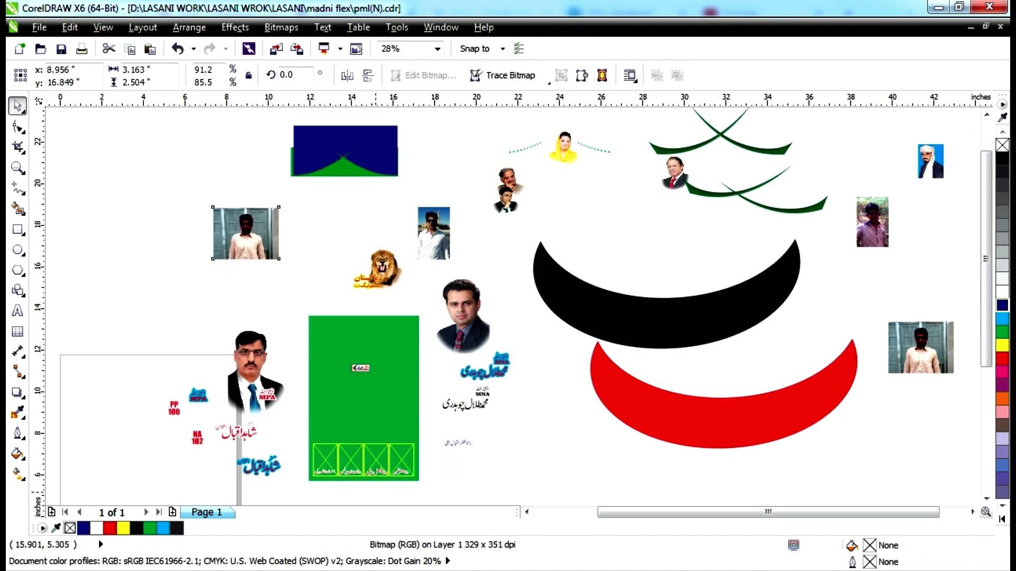
{"action": "left_click", "coordinate": [359, 486]}
{"action": "key", "text": "shift+F2"}
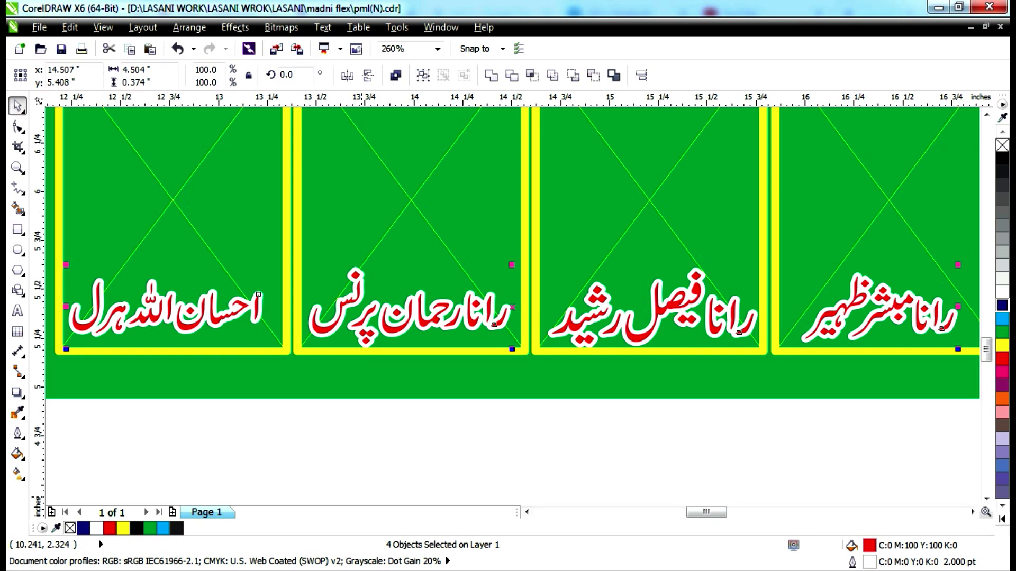
{"action": "key", "text": "F4"}
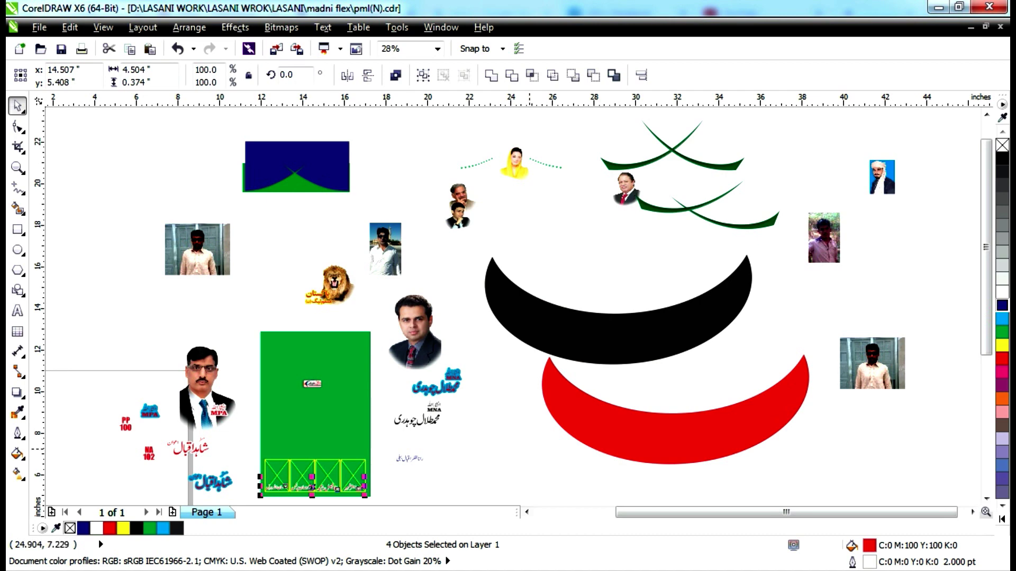
{"action": "scroll", "coordinate": [380, 231], "scroll_direction": "up", "scroll_amount": 5}
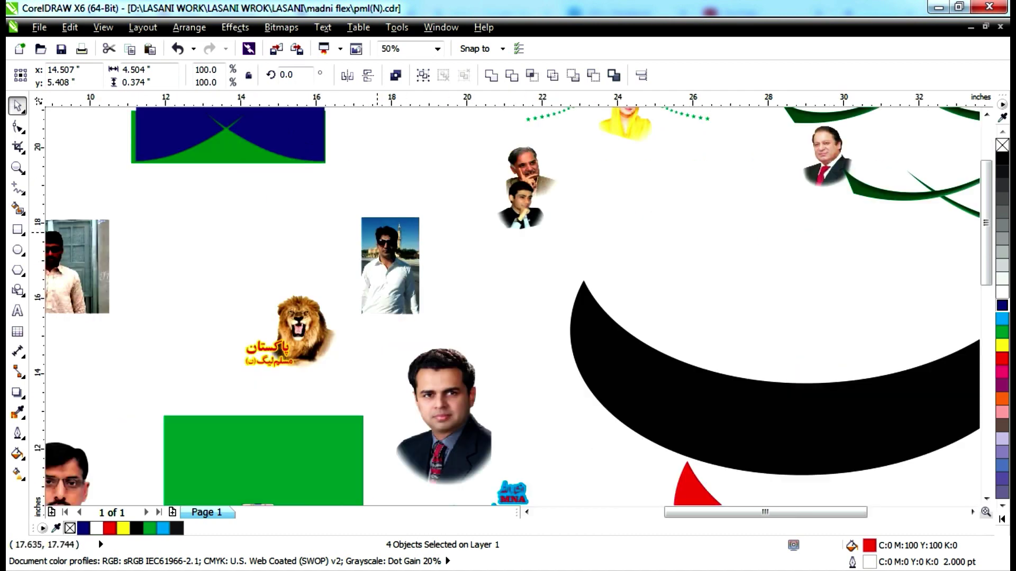
{"action": "scroll", "coordinate": [397, 243], "scroll_direction": "down", "scroll_amount": 4}
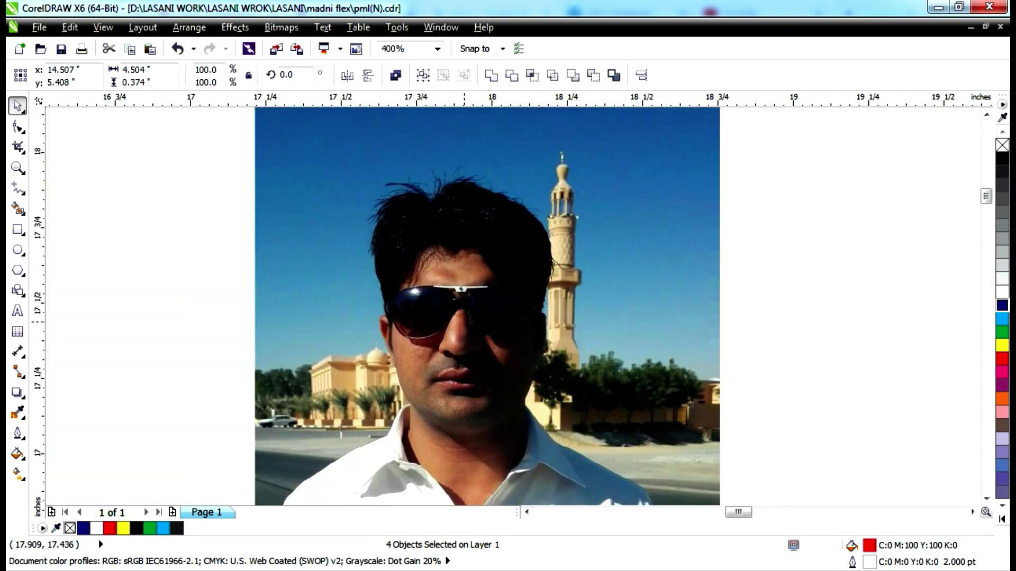
{"action": "scroll", "coordinate": [482, 296], "scroll_direction": "down", "scroll_amount": 4}
{"action": "key", "text": "F5"}
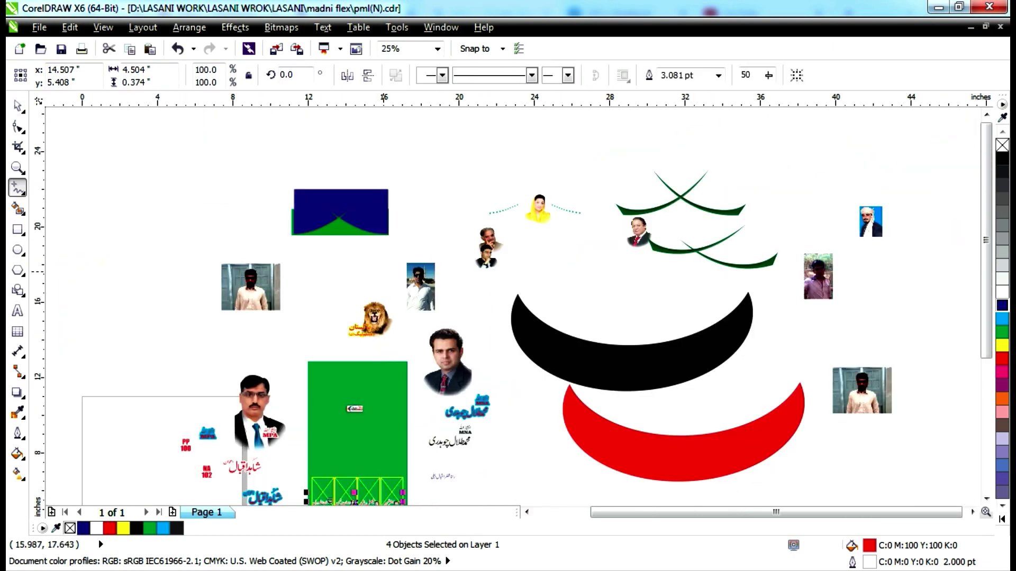
{"action": "scroll", "coordinate": [508, 296], "scroll_direction": "up", "scroll_amount": 1}
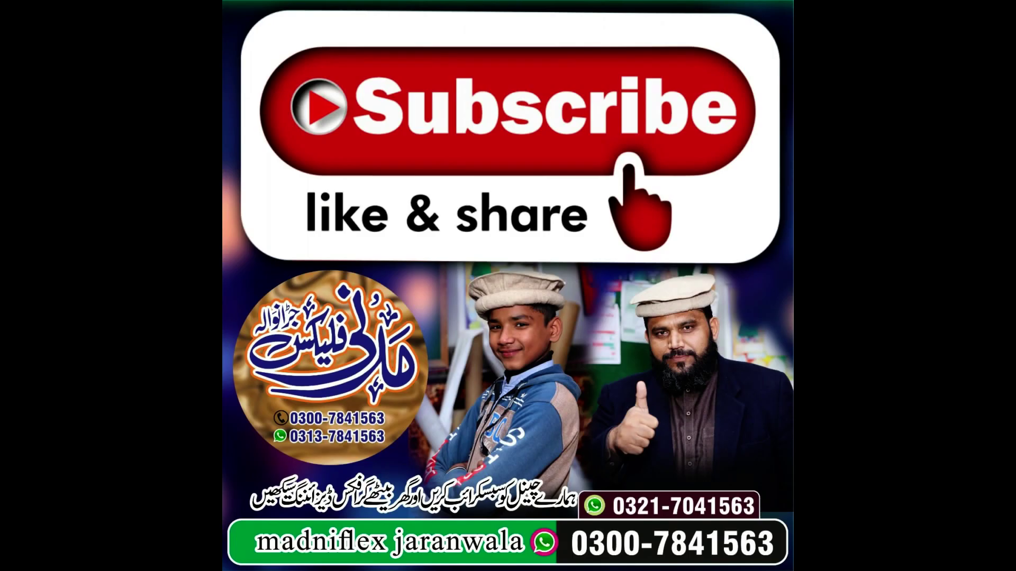